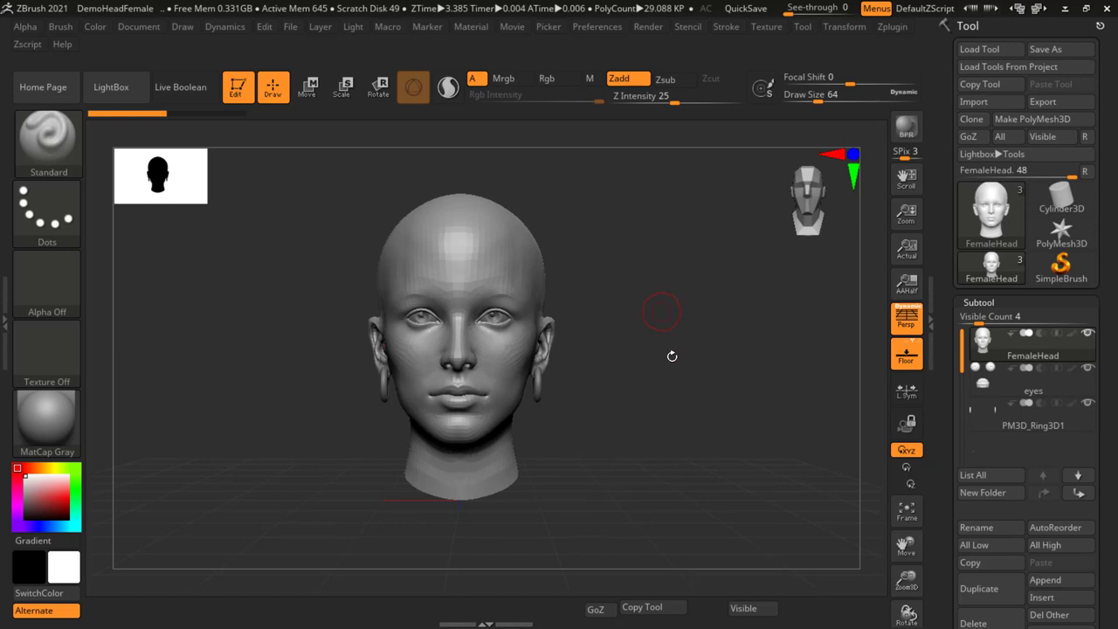
# Start a new empty document without saving the head, then open LightBox.
pyautogui.click(140, 27)
pyautogui.click(168, 209)
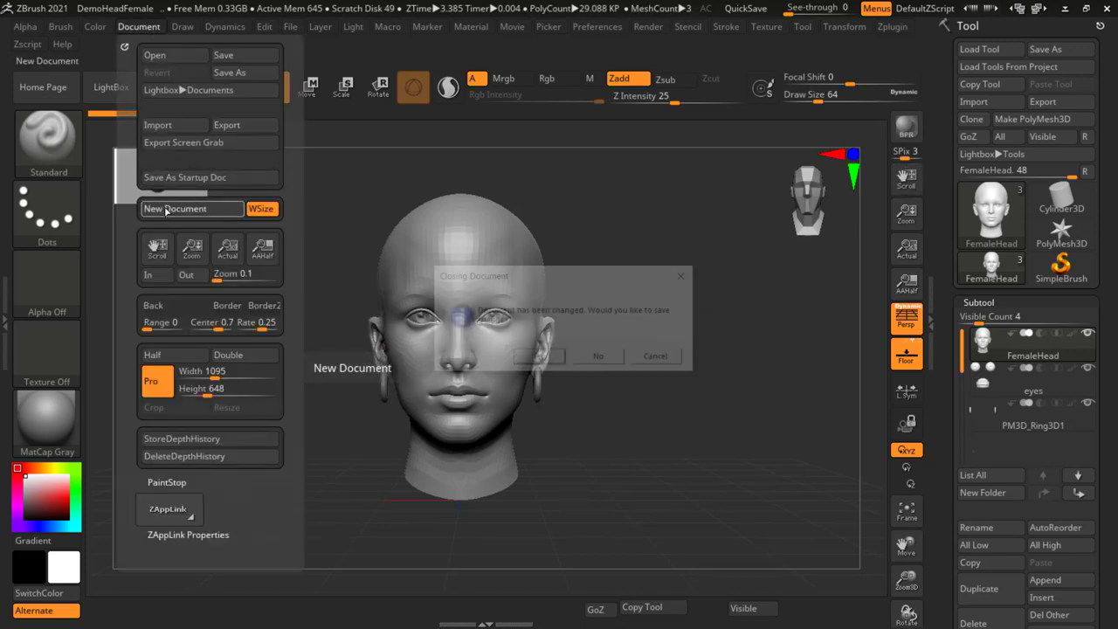
pyautogui.click(602, 360)
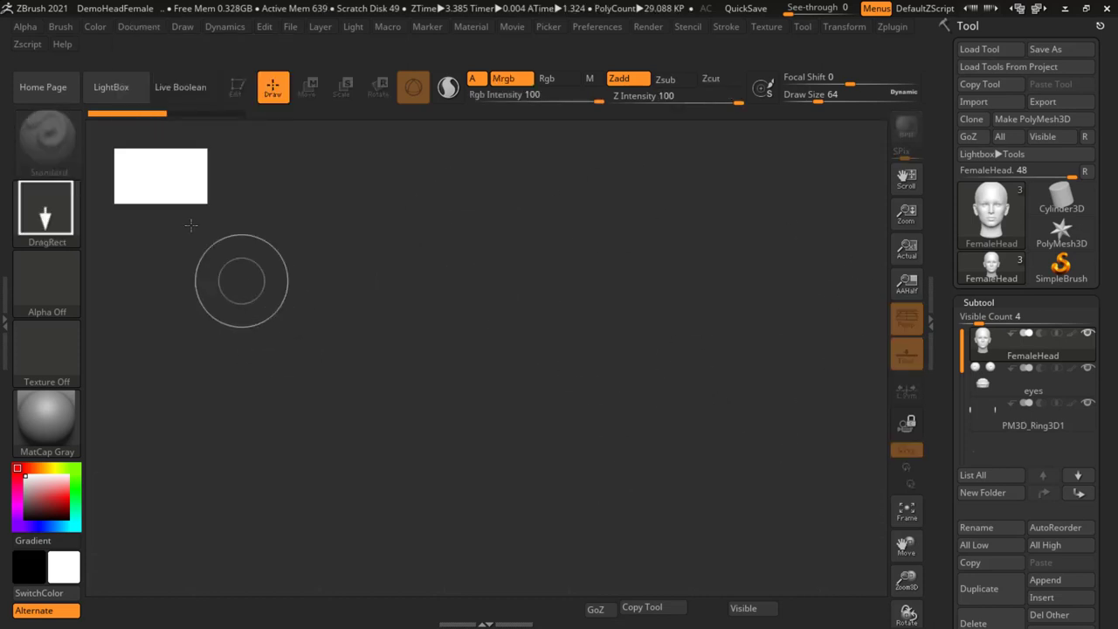
pyautogui.click(111, 88)
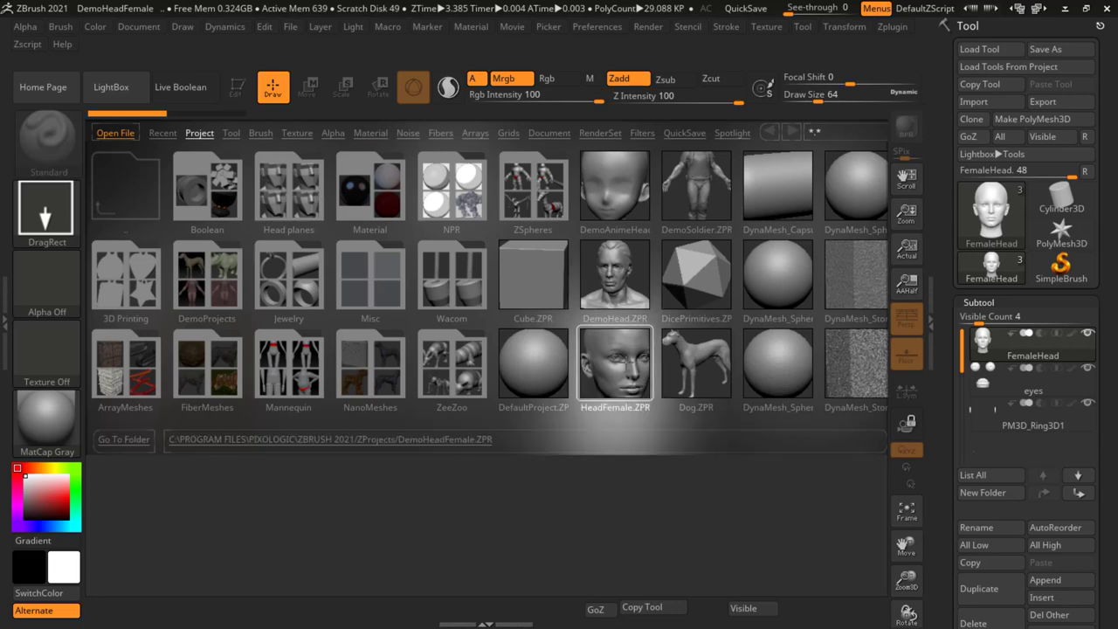
# Load the DemoHeadFemale.ZPR sample project from LightBox's Project tab.
pyautogui.doubleClick(625, 367)
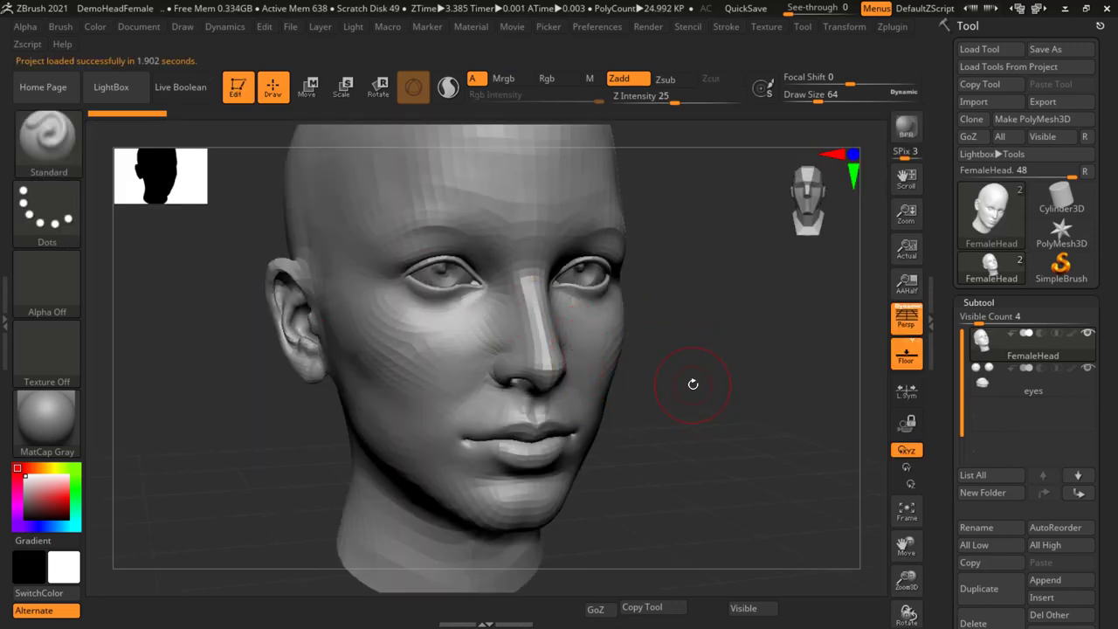
# Orbit and zoom around the female head back to a front view, then scroll the tray to Subtool.
pyautogui.moveTo(697, 371); pyautogui.dragTo(734, 396)
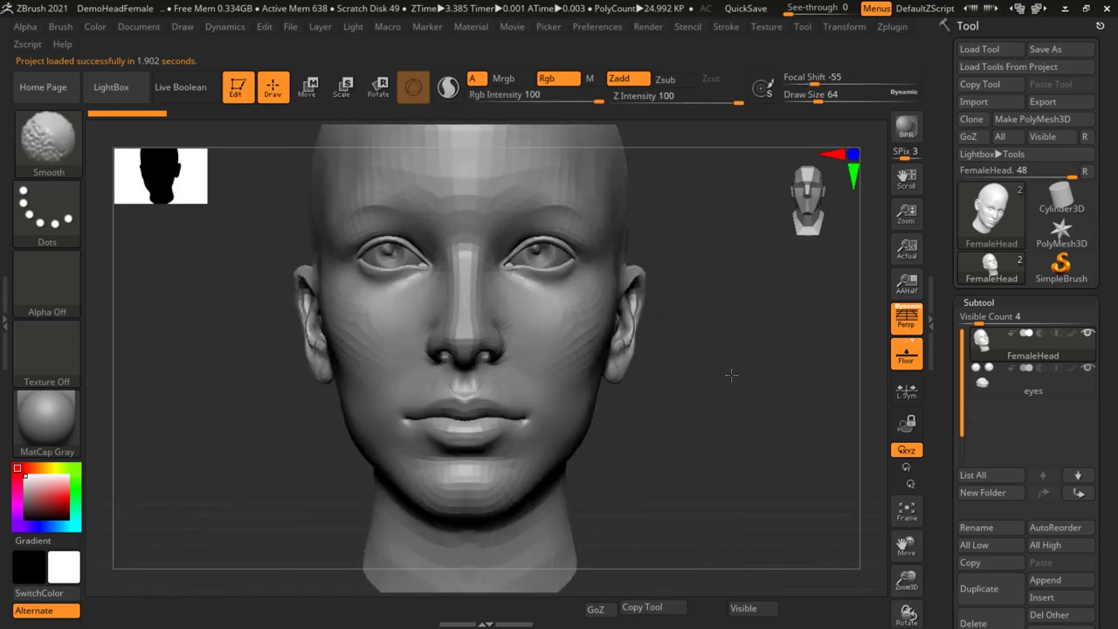
pyautogui.keyDown('ctrl'); pyautogui.moveTo(744, 381); pyautogui.dragTo(659, 395, button='right'); pyautogui.keyUp('ctrl')
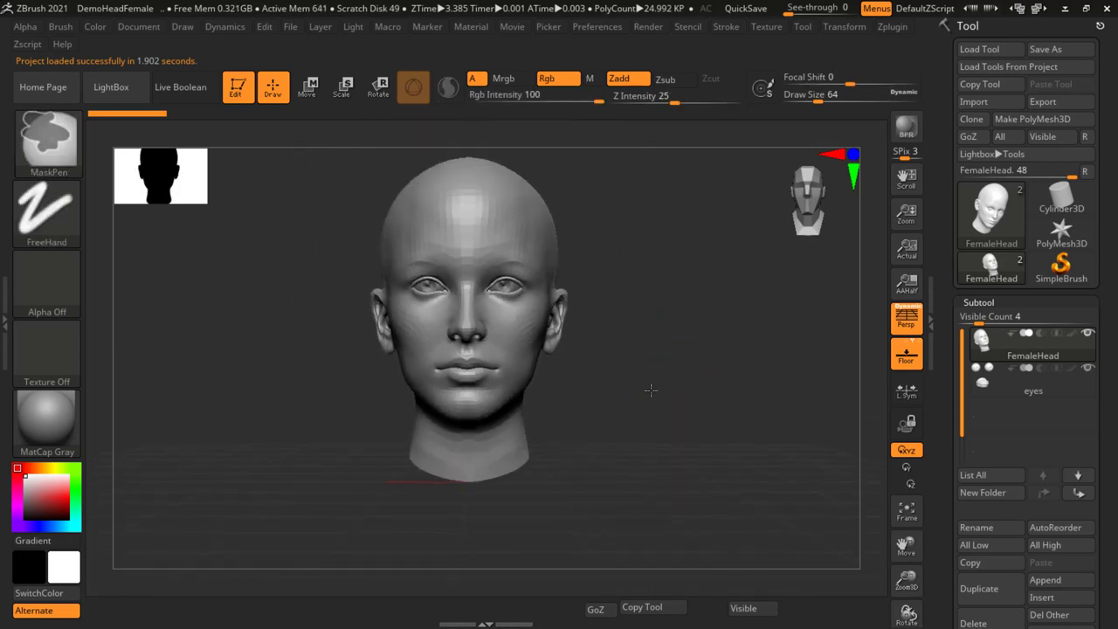
pyautogui.moveTo(649, 334); pyautogui.dragTo(662, 348, button='right')
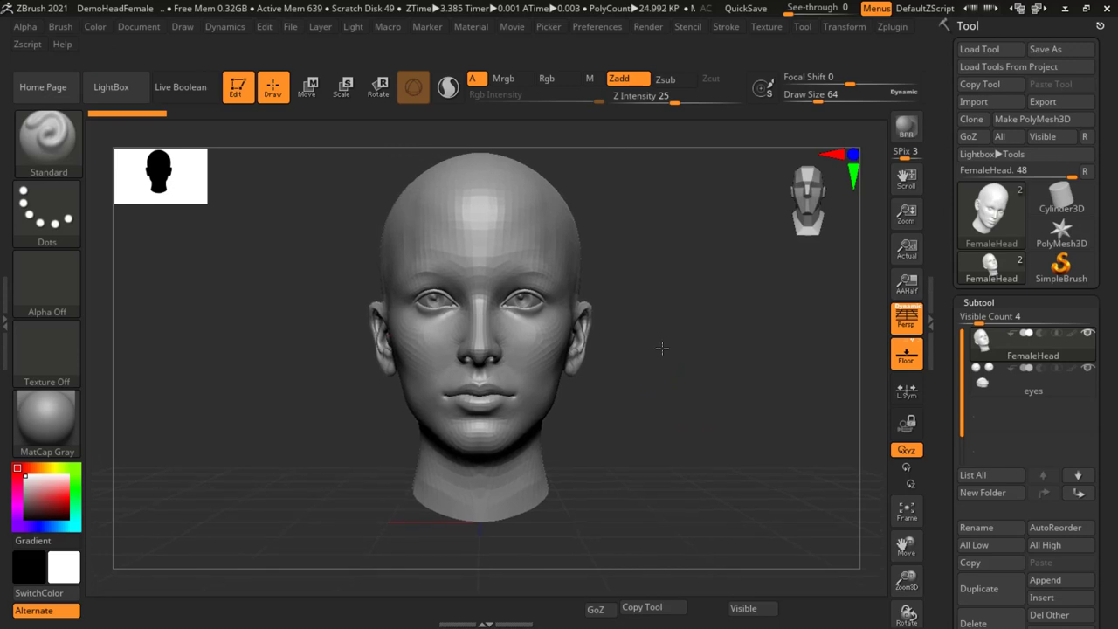
pyautogui.moveTo(662, 348); pyautogui.dragTo(712, 345)
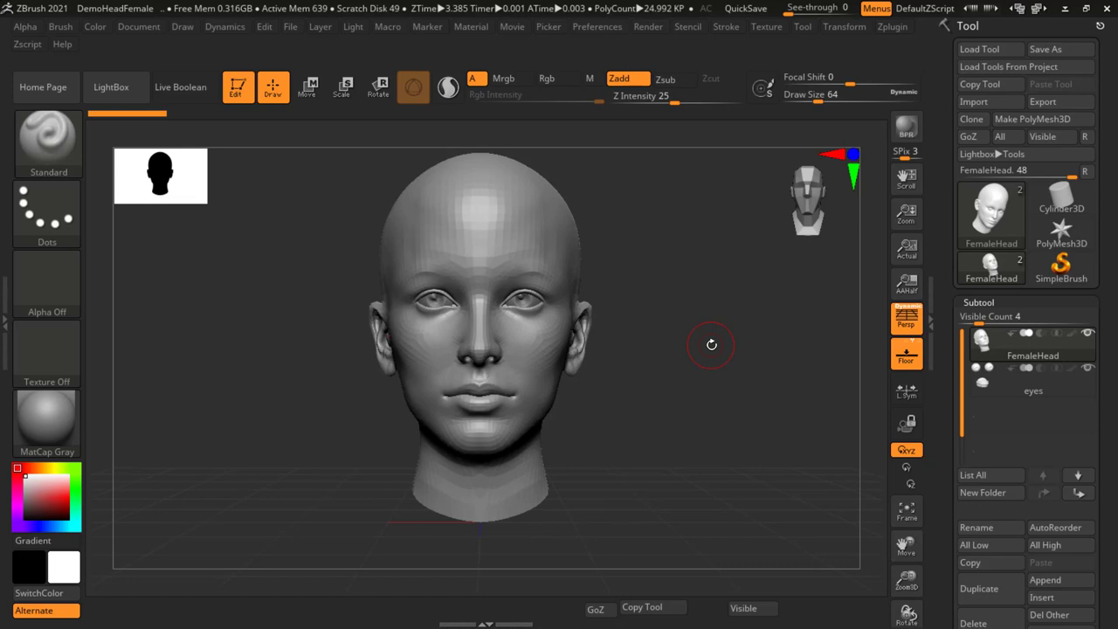
pyautogui.moveTo(663, 277)
pyautogui.mouseDown()
pyautogui.moveTo(617, 305)
pyautogui.moveTo(687, 303)
pyautogui.moveTo(659, 282)
pyautogui.mouseUp()
pyautogui.moveTo(985, 290); pyautogui.dragTo(983, 168)
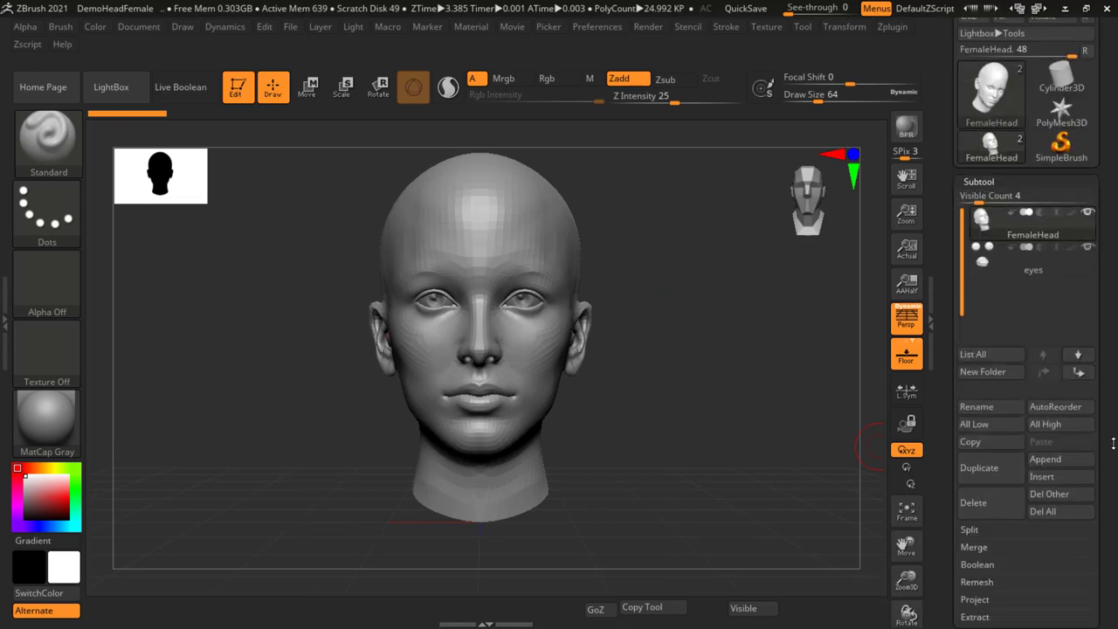
# Append a Ring3D mesh from the 3D Meshes popup as a new subtool.
pyautogui.moveTo(1114, 444); pyautogui.dragTo(1111, 332)
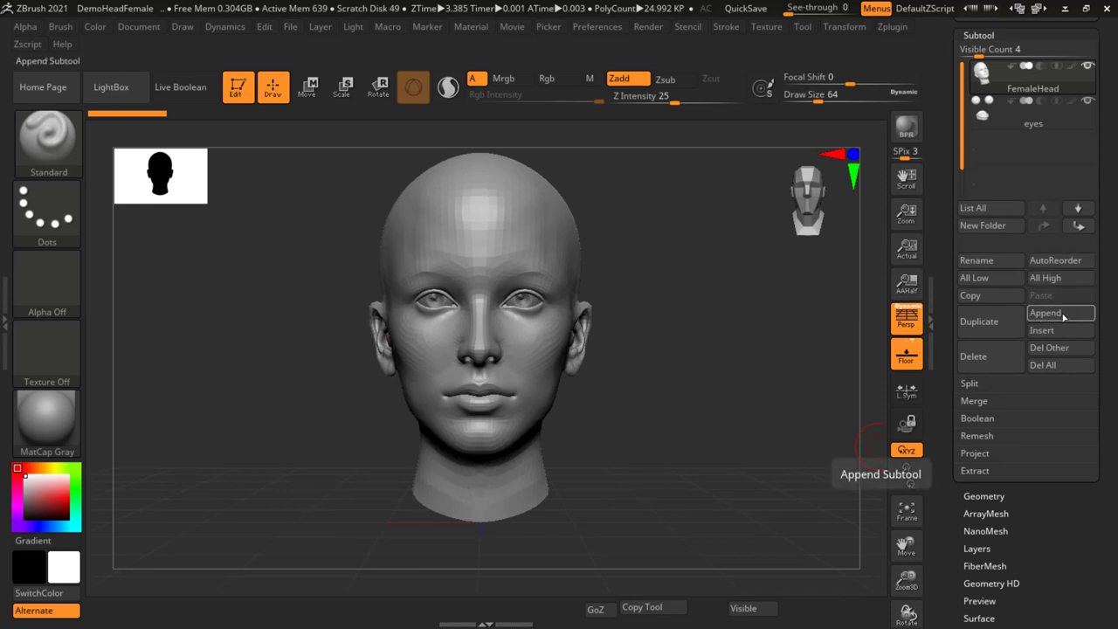
pyautogui.click(1063, 316)
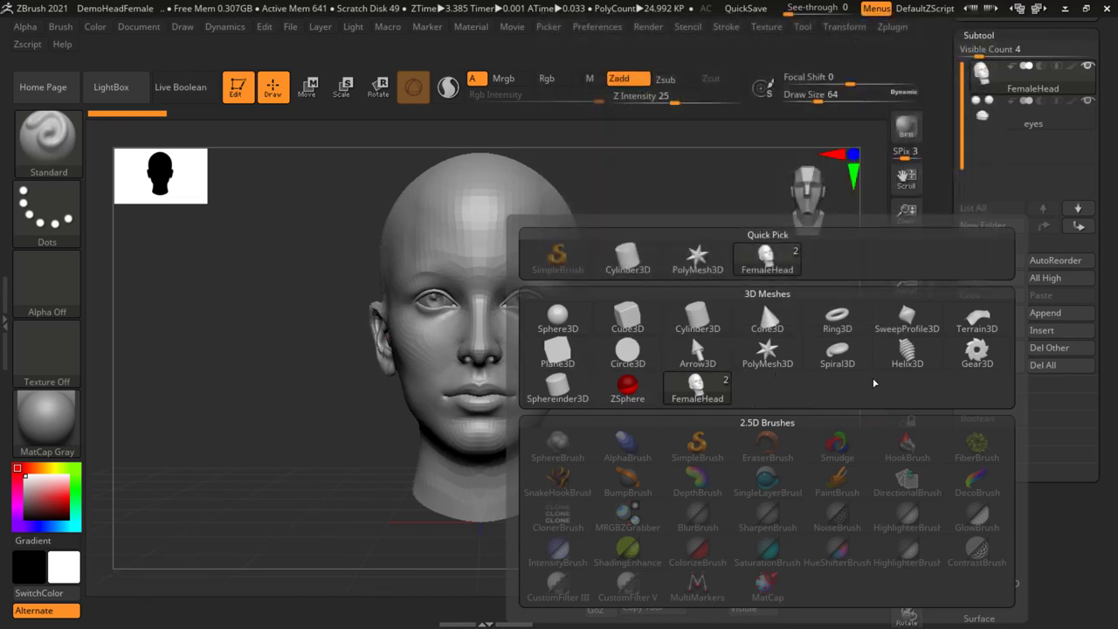
pyautogui.click(840, 323)
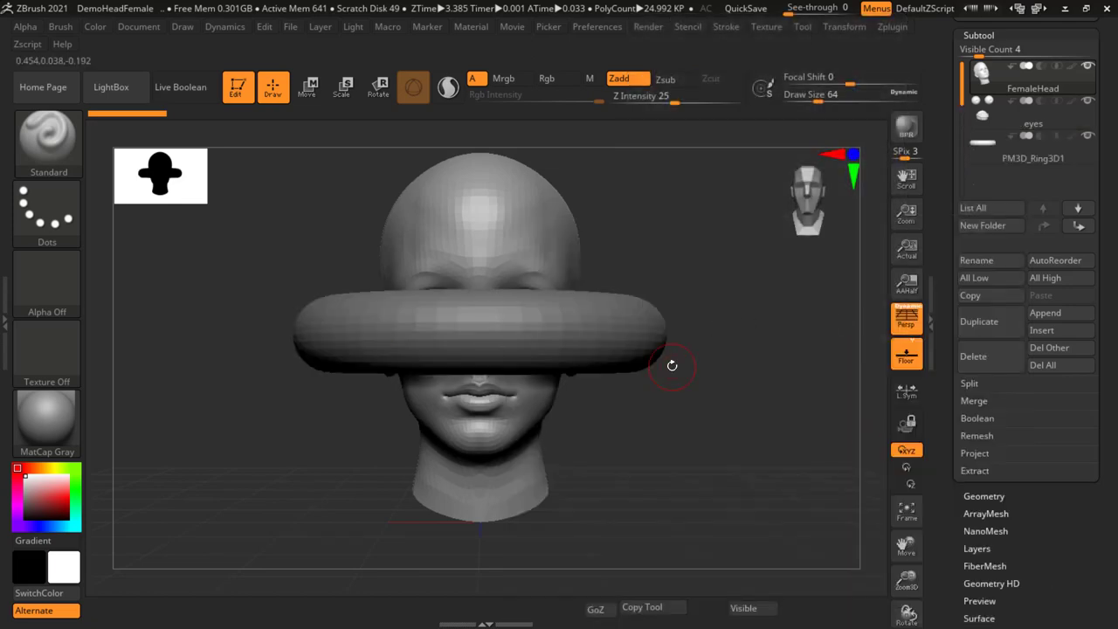
# View the head and ring from above, then select PM3D_Ring3D1 in the Subtool list.
pyautogui.keyDown('ctrl'); pyautogui.moveTo(709, 396); pyautogui.dragTo(679, 410, button='right'); pyautogui.keyUp('ctrl')
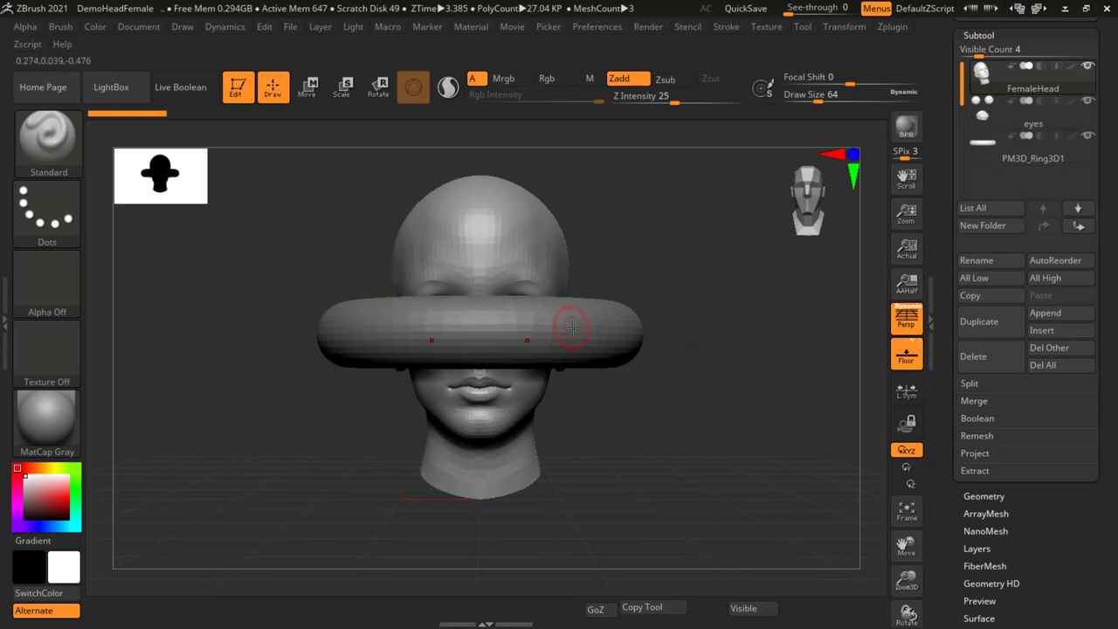
pyautogui.moveTo(719, 358); pyautogui.dragTo(707, 410)
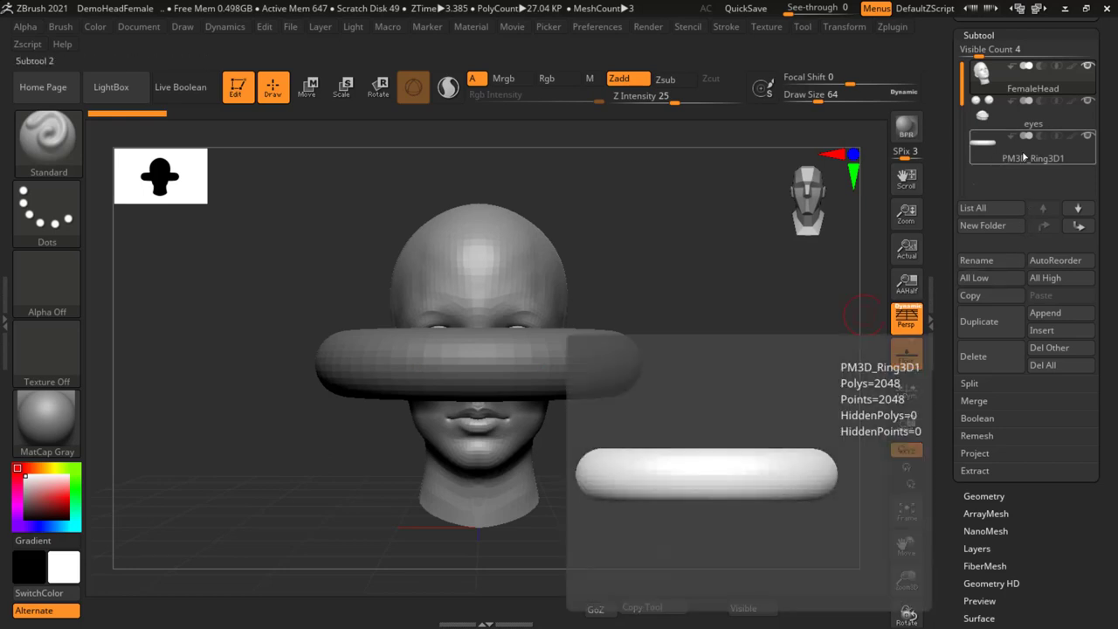
pyautogui.click(1025, 157)
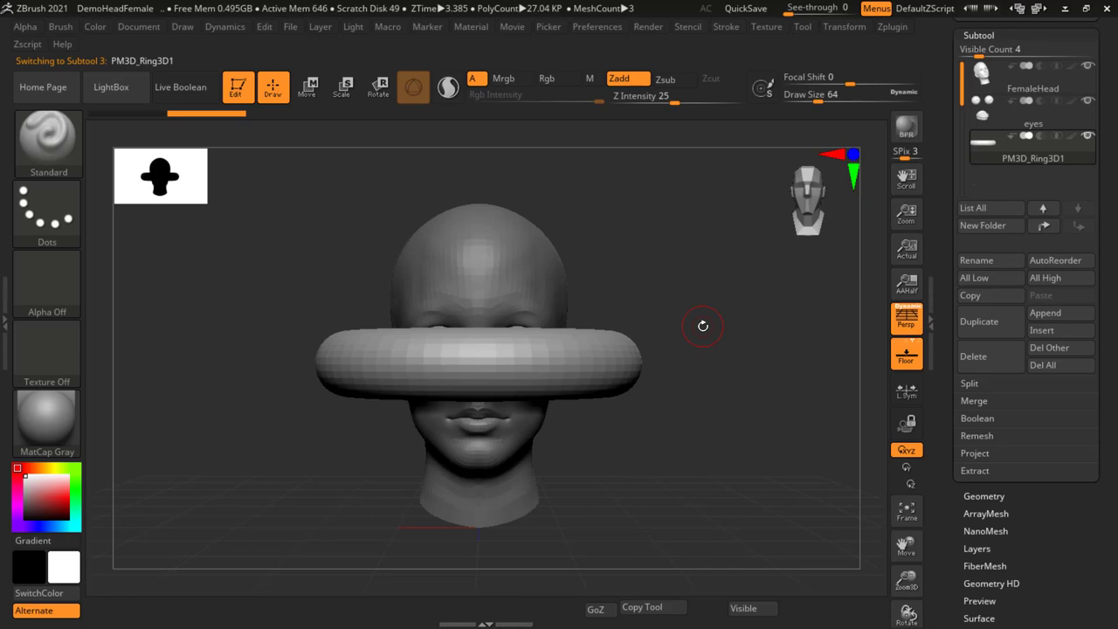
# Use the Scale gizmo's centre XYZ box to shrink PM3D_Ring3D1 to a tiny size.
pyautogui.click(340, 92)
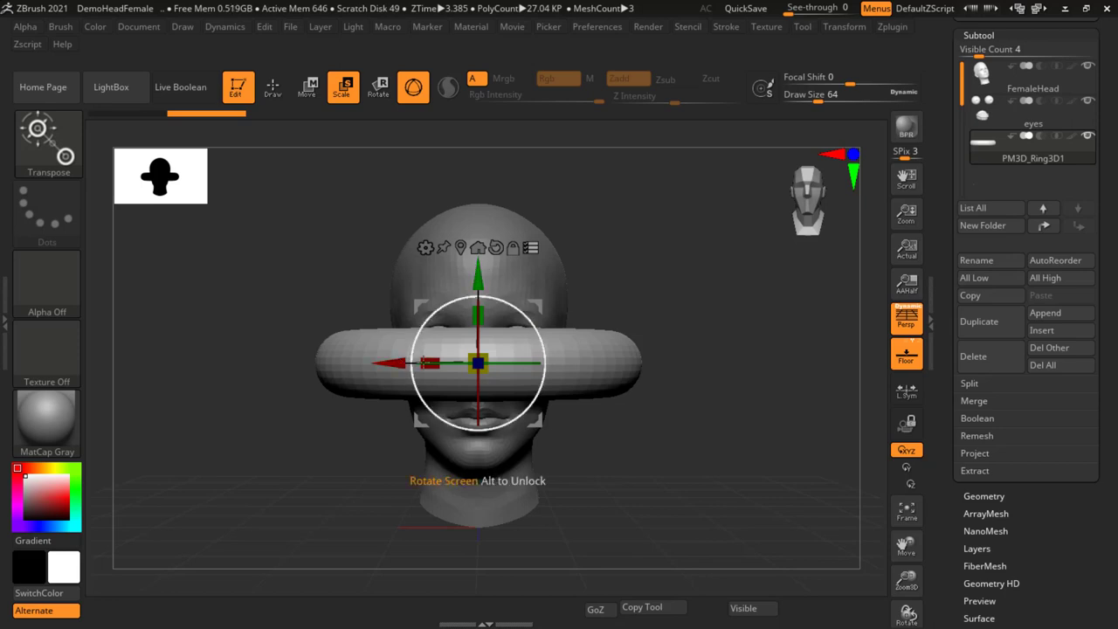
pyautogui.moveTo(428, 364)
pyautogui.mouseDown()
pyautogui.moveTo(646, 299)
pyautogui.moveTo(638, 349)
pyautogui.mouseUp()
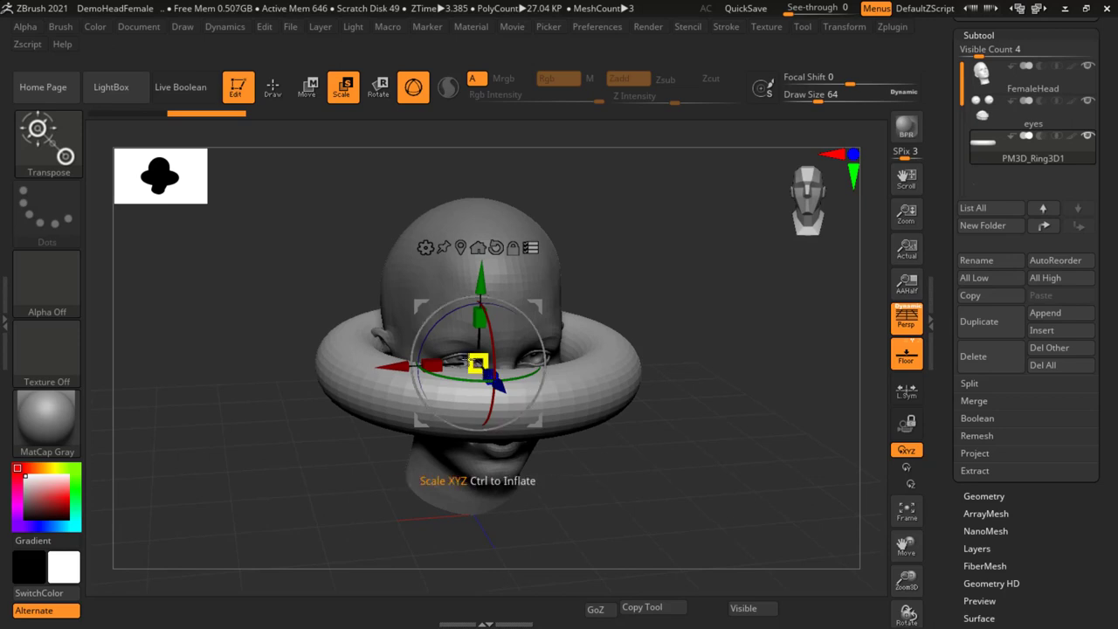
pyautogui.moveTo(477, 361); pyautogui.dragTo(485, 359)
pyautogui.moveTo(477, 361)
pyautogui.mouseDown()
pyautogui.moveTo(543, 426)
pyautogui.moveTo(478, 366)
pyautogui.mouseUp()
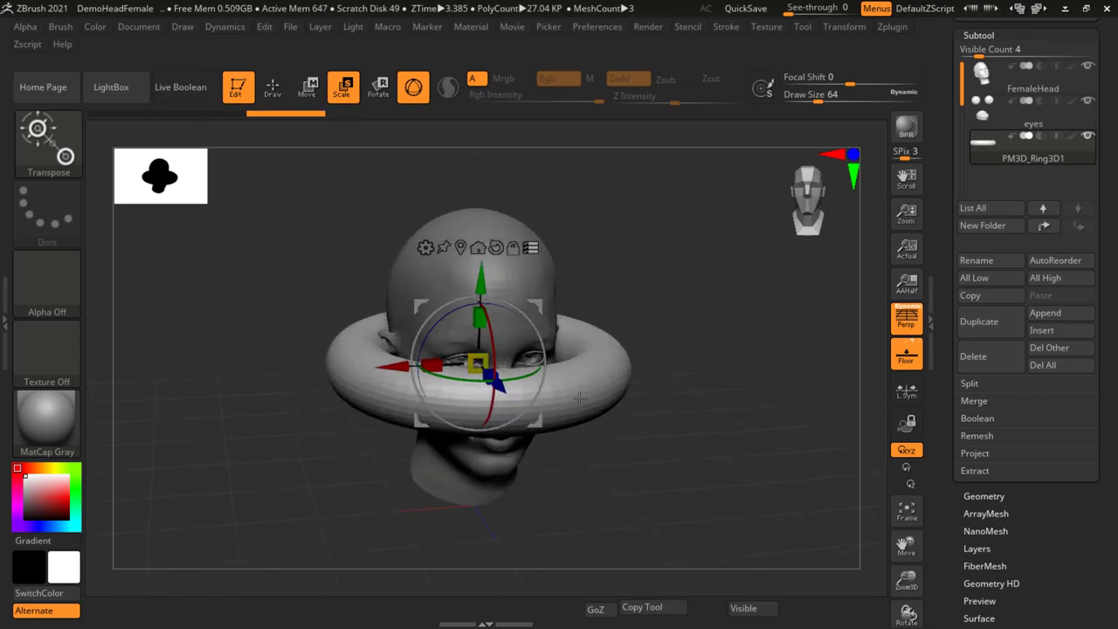
pyautogui.moveTo(708, 398)
pyautogui.mouseDown()
pyautogui.moveTo(687, 368)
pyautogui.moveTo(697, 385)
pyautogui.mouseUp()
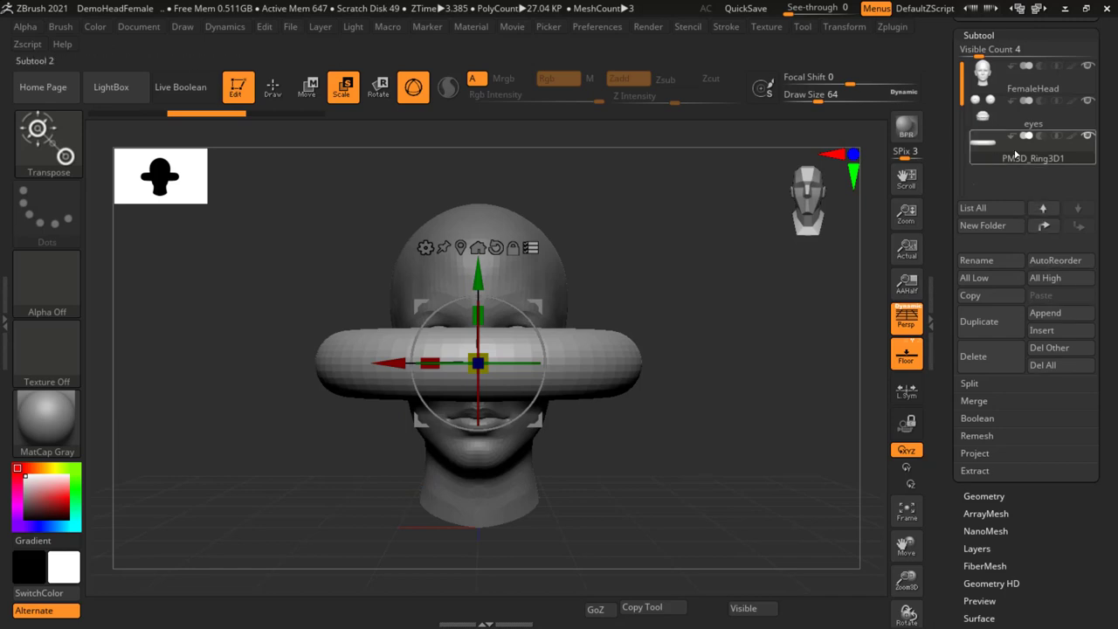
pyautogui.moveTo(478, 362)
pyautogui.mouseDown()
pyautogui.moveTo(444, 321)
pyautogui.moveTo(460, 345)
pyautogui.moveTo(464, 291)
pyautogui.mouseUp()
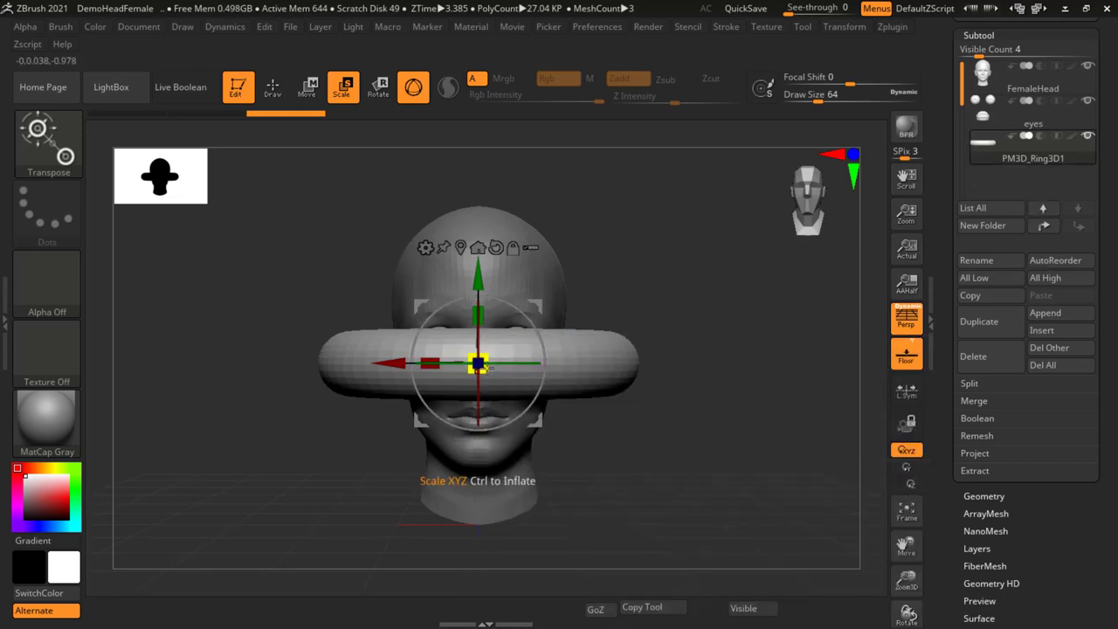
pyautogui.moveTo(486, 369)
pyautogui.mouseDown()
pyautogui.moveTo(449, 359)
pyautogui.moveTo(507, 315)
pyautogui.mouseUp()
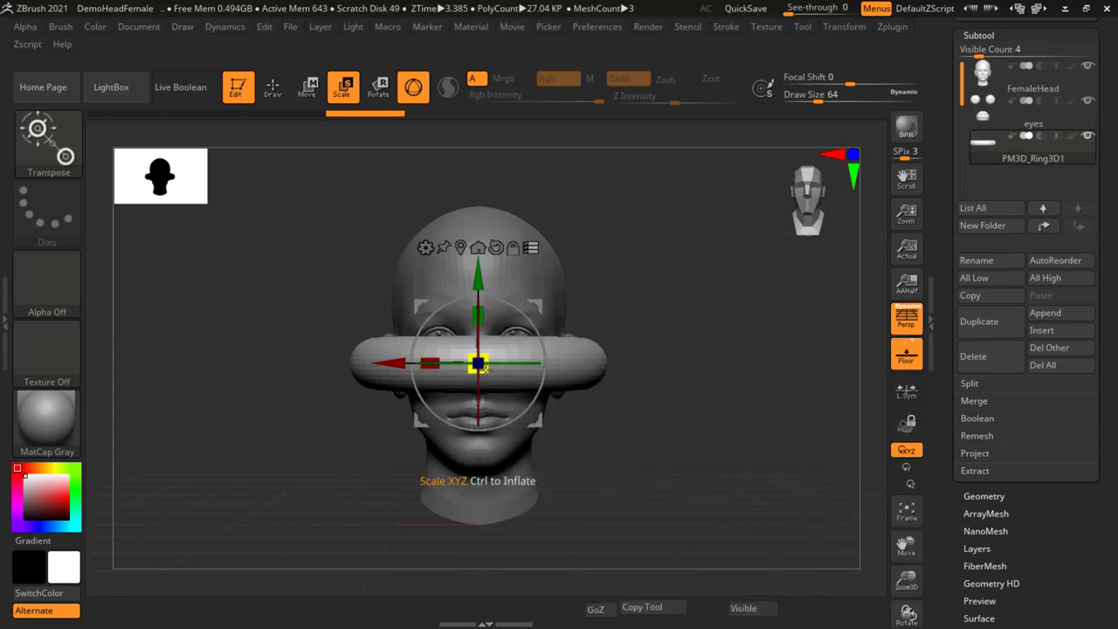
pyautogui.moveTo(478, 363)
pyautogui.mouseDown()
pyautogui.moveTo(439, 322)
pyautogui.moveTo(487, 363)
pyautogui.mouseUp()
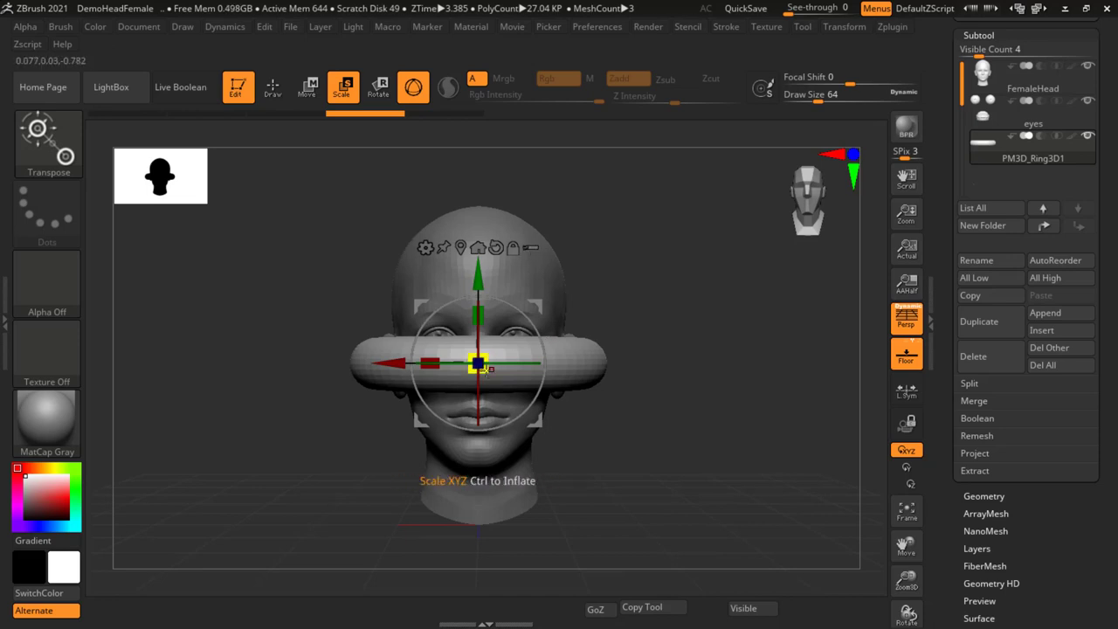
pyautogui.moveTo(483, 367); pyautogui.dragTo(402, 365)
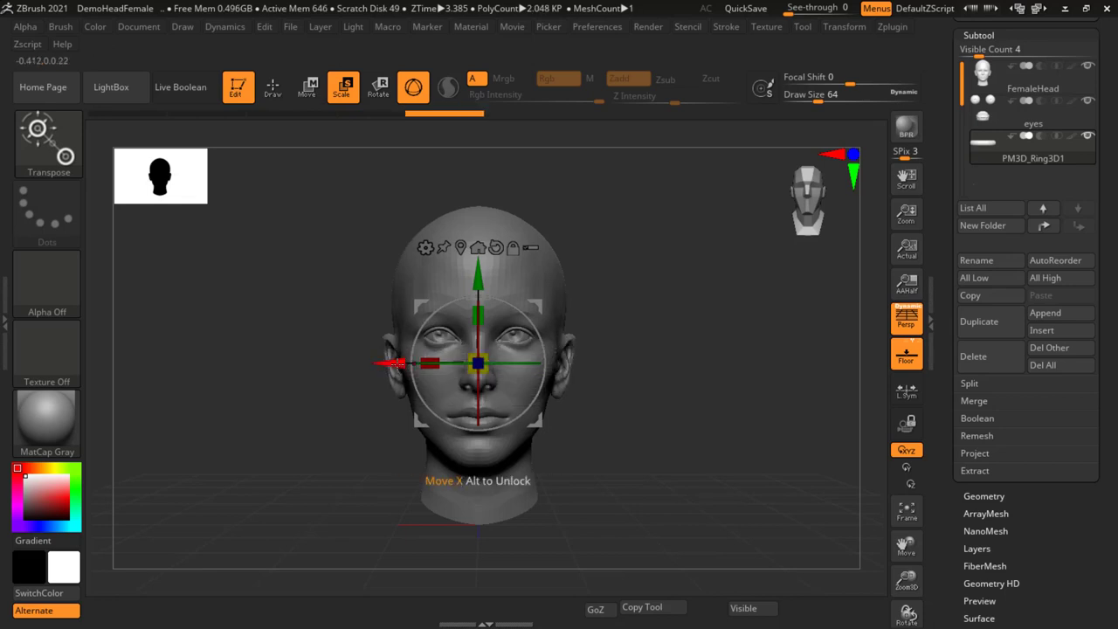
# Slide the small ring along X to sit beside the ear, checking from above and the side.
pyautogui.moveTo(483, 365); pyautogui.dragTo(666, 376)
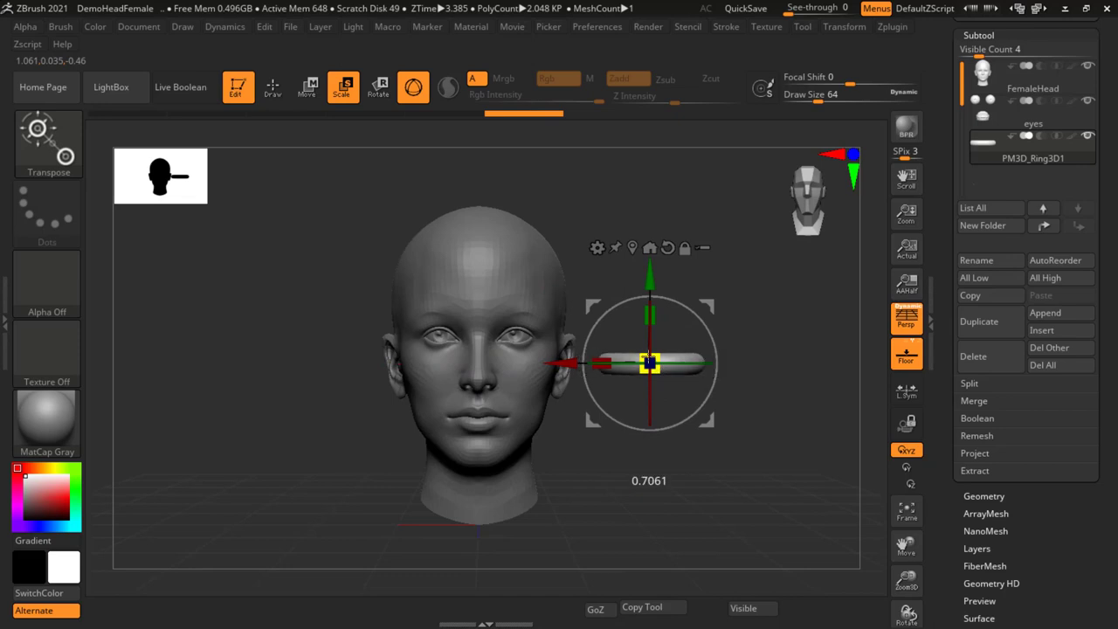
pyautogui.moveTo(661, 371); pyautogui.dragTo(651, 366)
pyautogui.moveTo(749, 295); pyautogui.dragTo(756, 360)
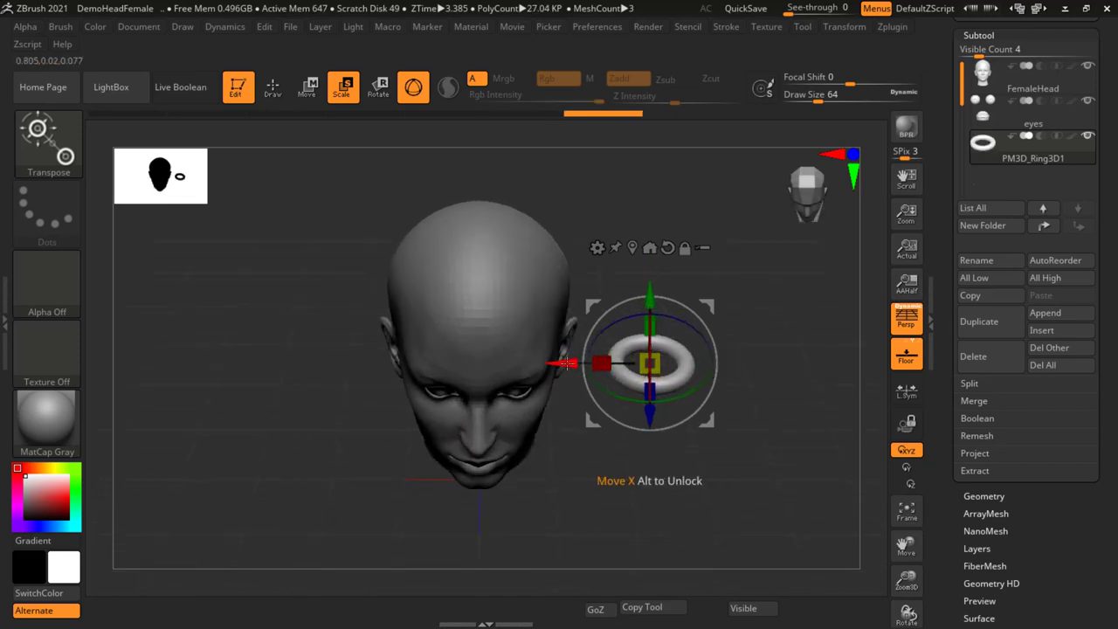
pyautogui.moveTo(568, 363); pyautogui.dragTo(505, 370)
pyautogui.moveTo(734, 358)
pyautogui.mouseDown()
pyautogui.moveTo(722, 348)
pyautogui.moveTo(719, 437)
pyautogui.mouseUp()
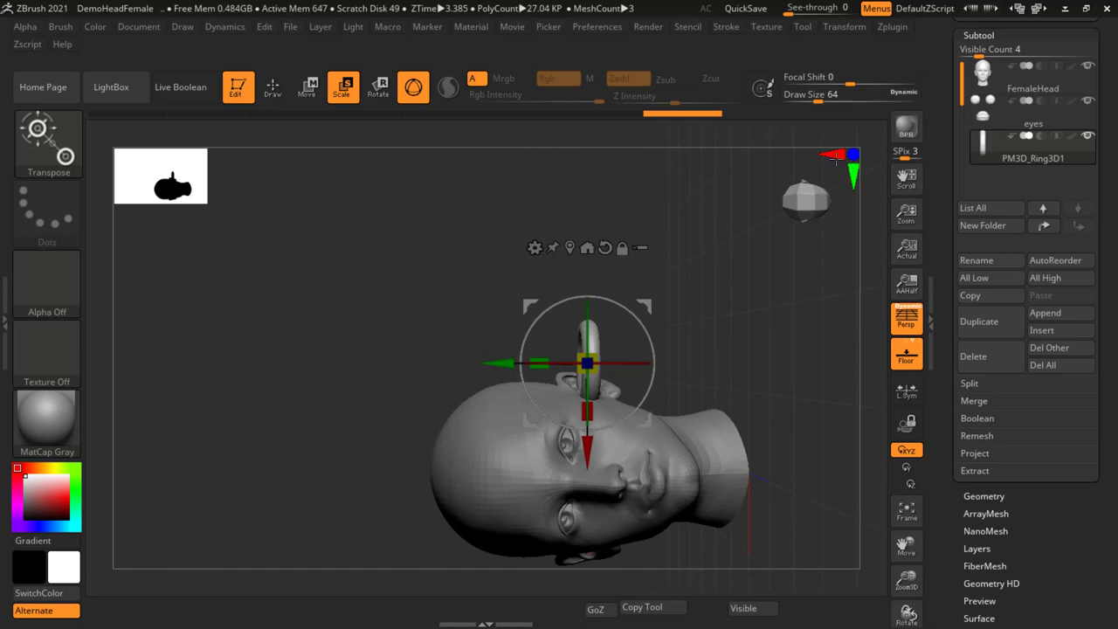
pyautogui.click(805, 199)
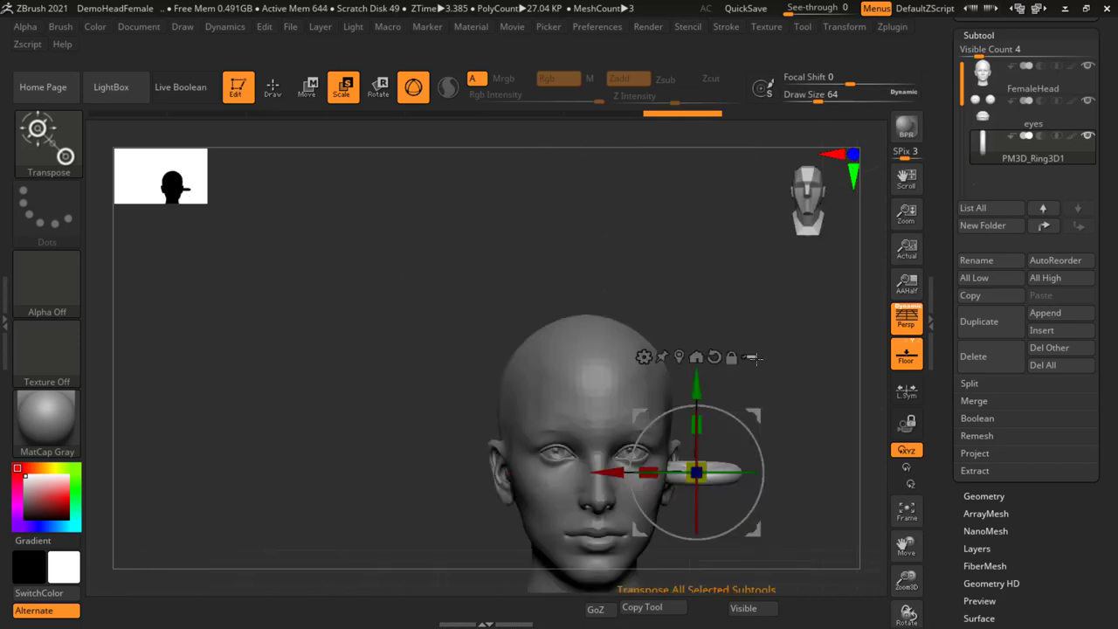
# Frame the head and rotate the ring about -90 degrees around X so it stands upright.
pyautogui.press('f')
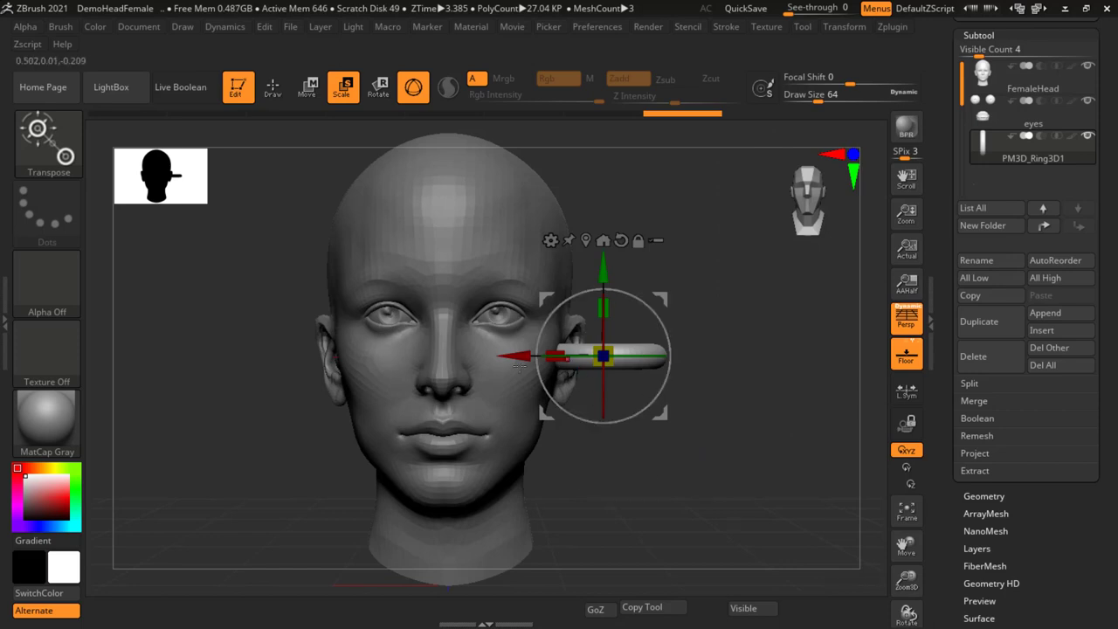
pyautogui.moveTo(603, 332); pyautogui.dragTo(670, 339)
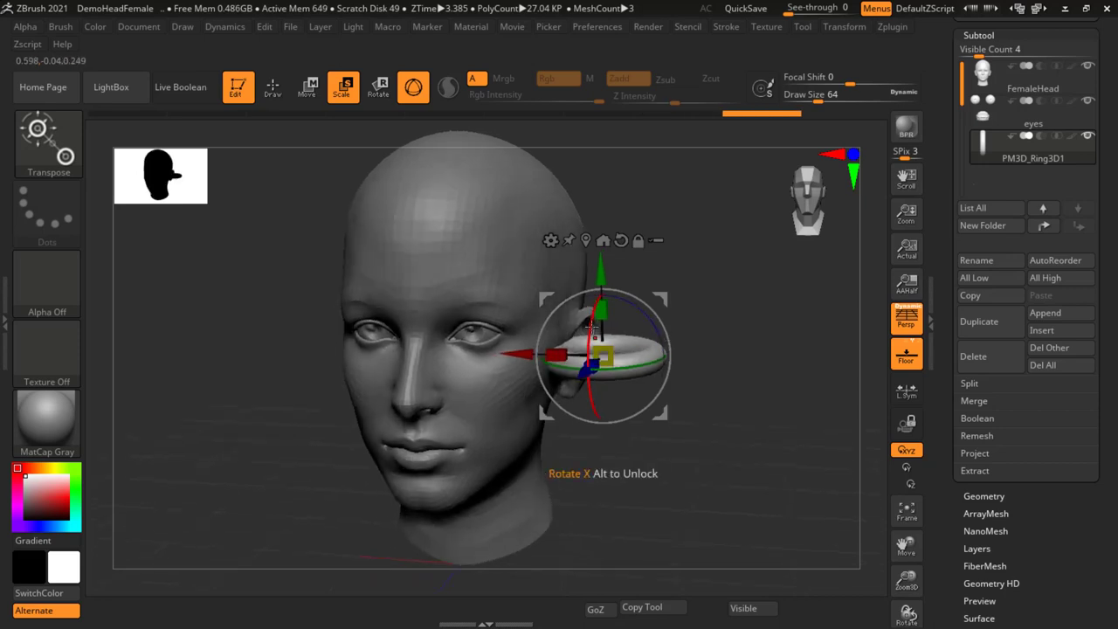
pyautogui.moveTo(591, 322)
pyautogui.mouseDown()
pyautogui.moveTo(595, 353)
pyautogui.moveTo(595, 336)
pyautogui.moveTo(613, 346)
pyautogui.mouseUp()
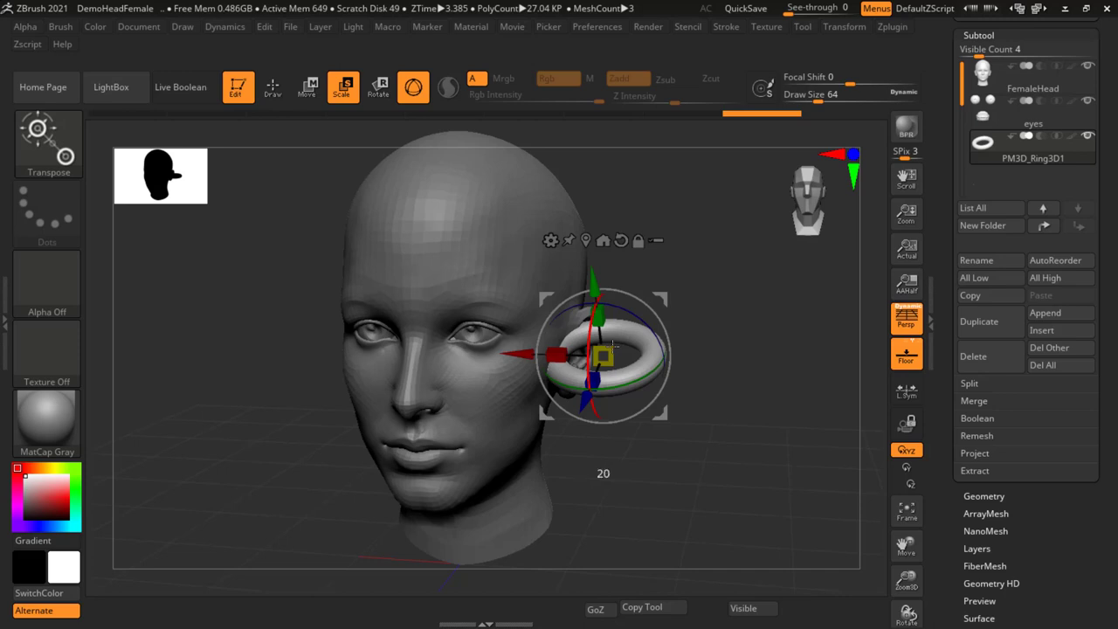
pyautogui.moveTo(613, 343); pyautogui.dragTo(615, 436)
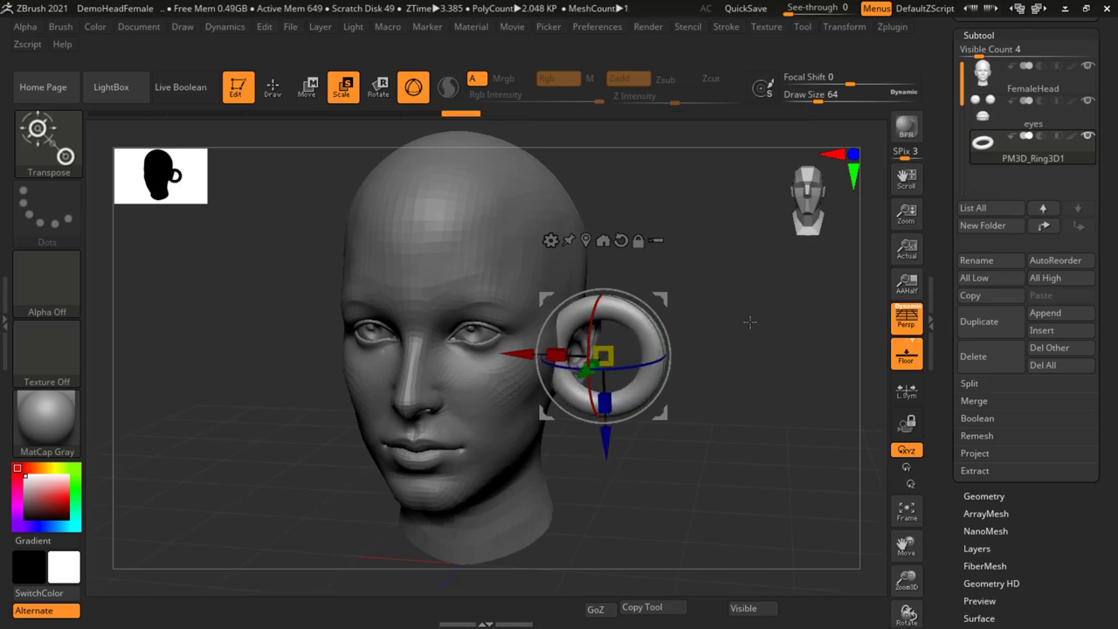
pyautogui.moveTo(750, 323); pyautogui.dragTo(539, 384)
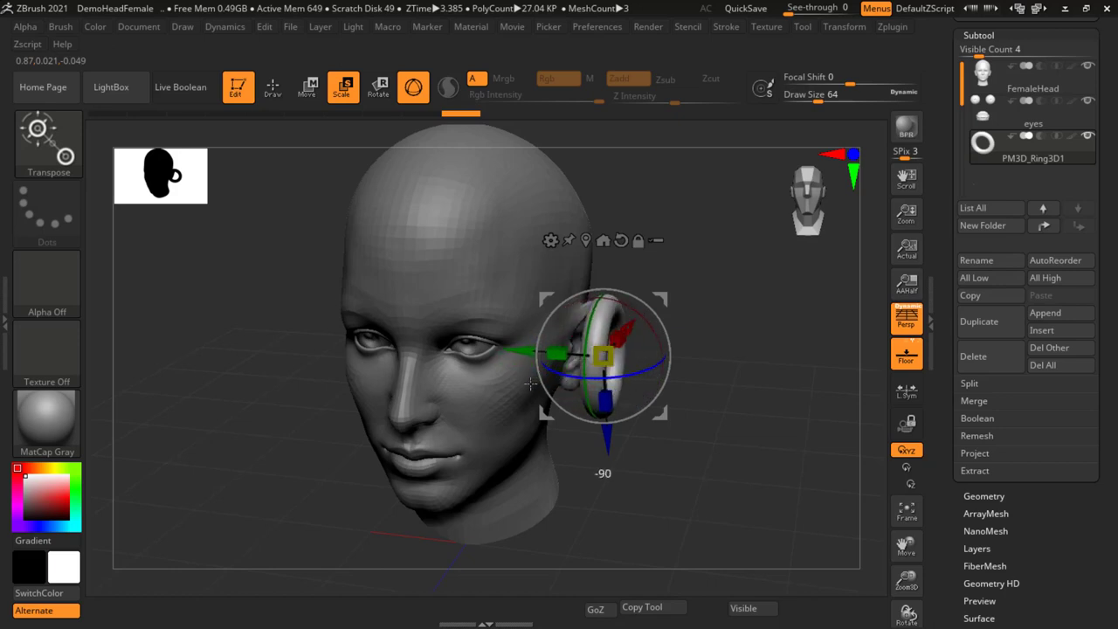
# Move and tilt the upright ring directly under the earlobe, checking side and three-quarter views.
pyautogui.moveTo(536, 383)
pyautogui.mouseDown()
pyautogui.moveTo(629, 428)
pyautogui.moveTo(623, 515)
pyautogui.moveTo(617, 432)
pyautogui.moveTo(603, 441)
pyautogui.moveTo(515, 430)
pyautogui.mouseUp()
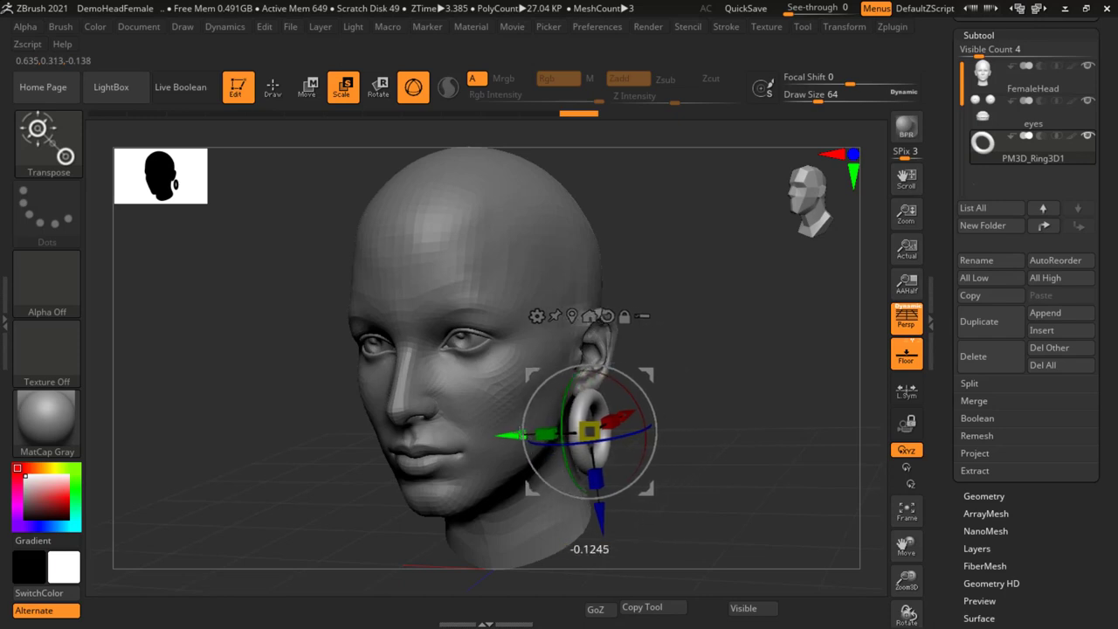
pyautogui.moveTo(673, 376); pyautogui.dragTo(723, 376)
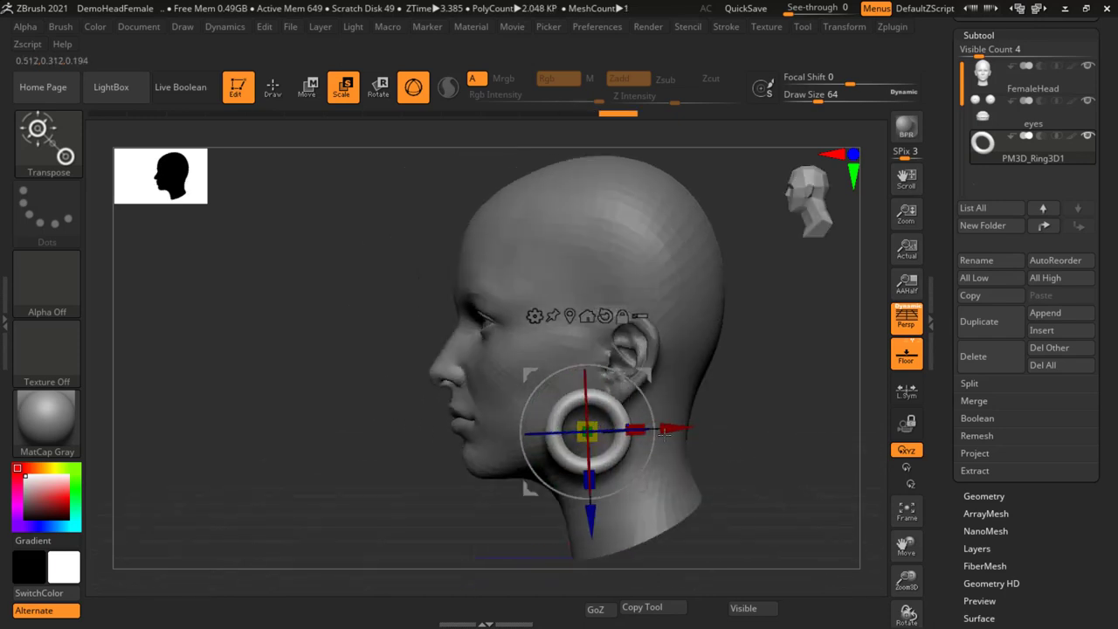
pyautogui.moveTo(665, 428); pyautogui.dragTo(708, 428)
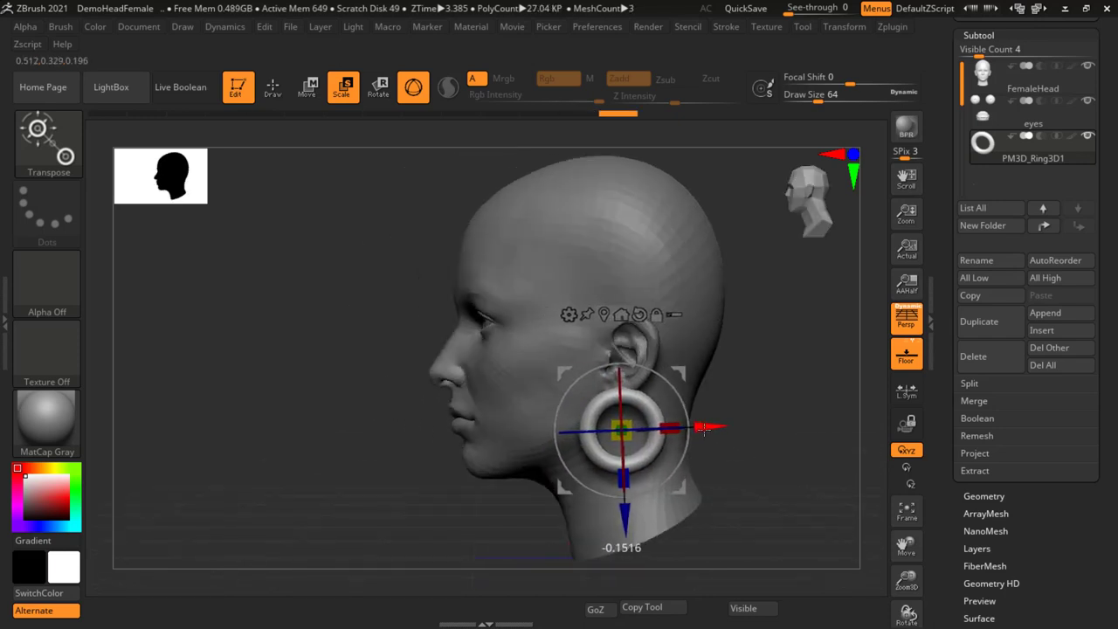
pyautogui.moveTo(712, 371)
pyautogui.mouseDown()
pyautogui.moveTo(754, 365)
pyautogui.moveTo(739, 363)
pyautogui.mouseUp()
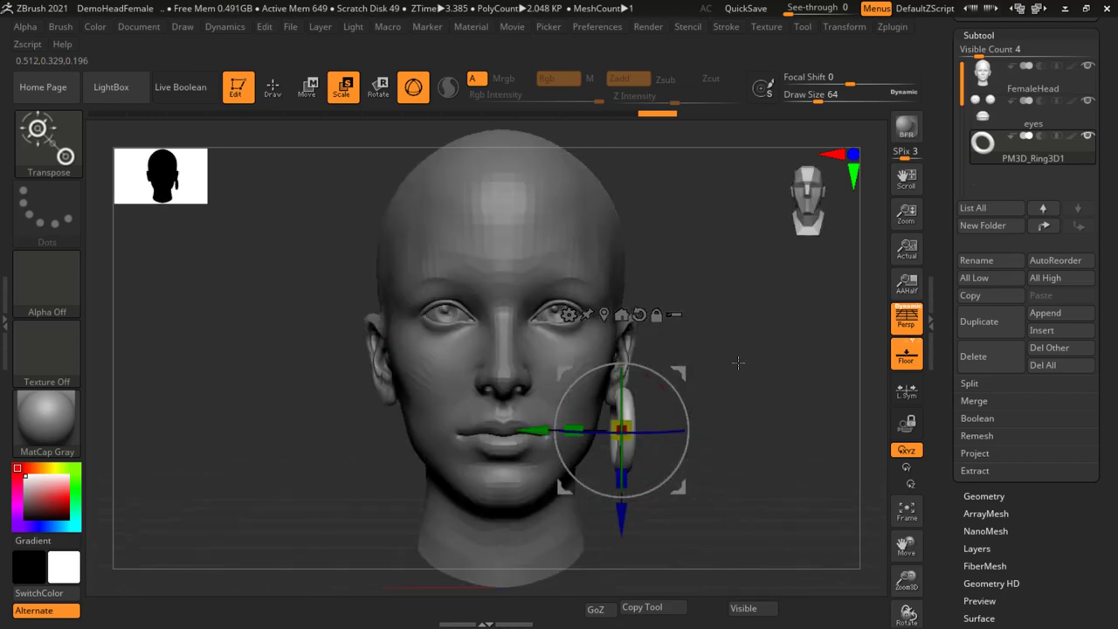
pyautogui.moveTo(535, 431); pyautogui.dragTo(529, 430)
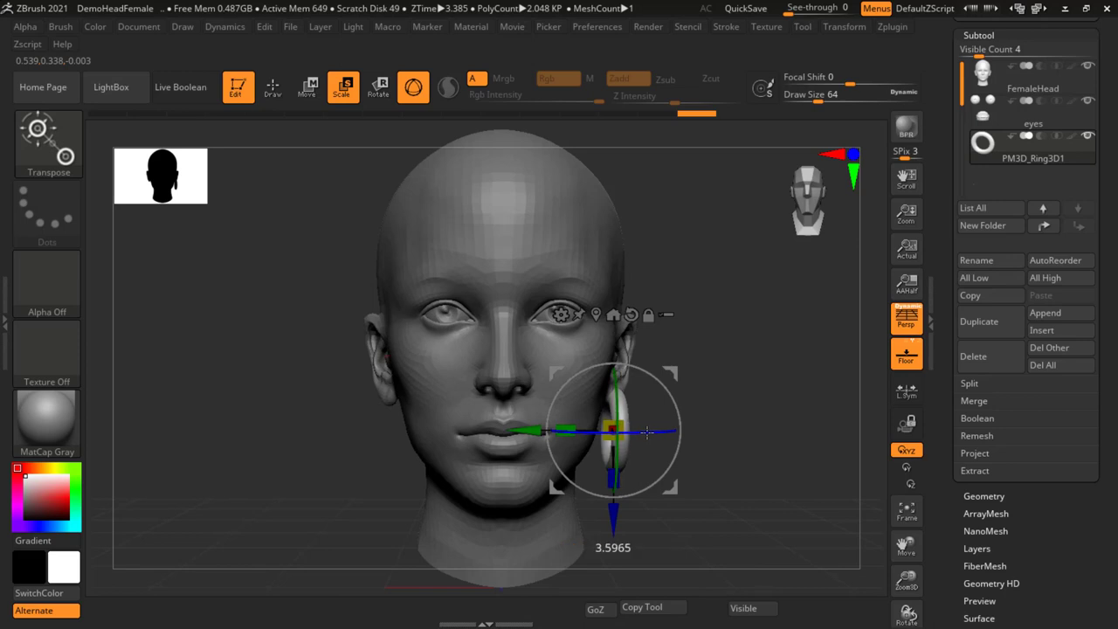
pyautogui.moveTo(644, 433); pyautogui.dragTo(646, 410)
pyautogui.moveTo(734, 393)
pyautogui.mouseDown()
pyautogui.moveTo(687, 394)
pyautogui.moveTo(721, 381)
pyautogui.mouseUp()
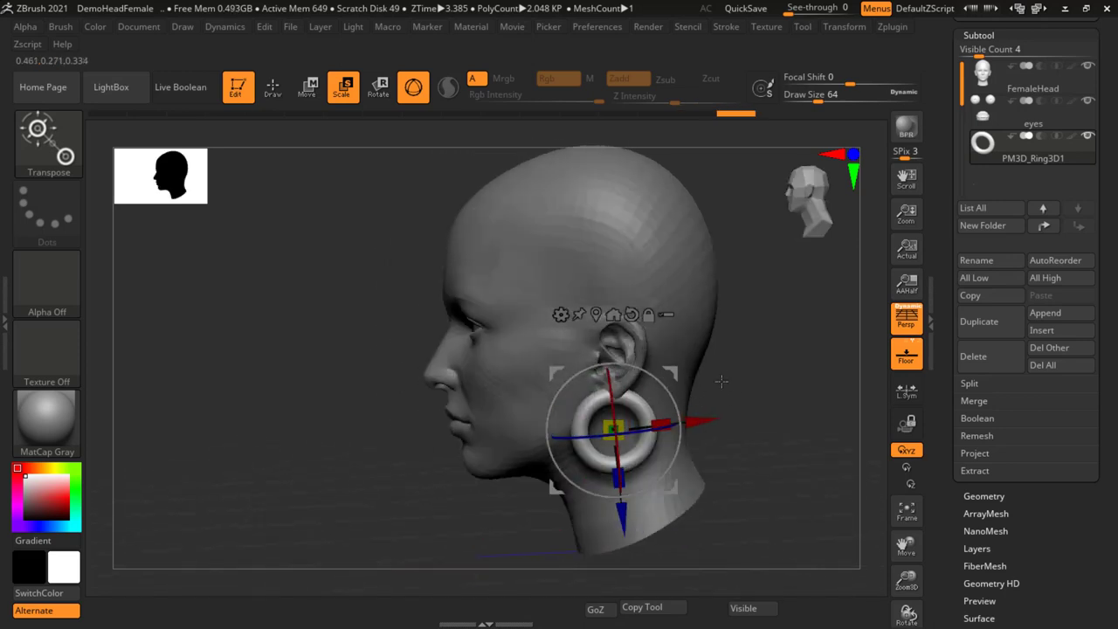
pyautogui.moveTo(794, 376); pyautogui.dragTo(809, 374)
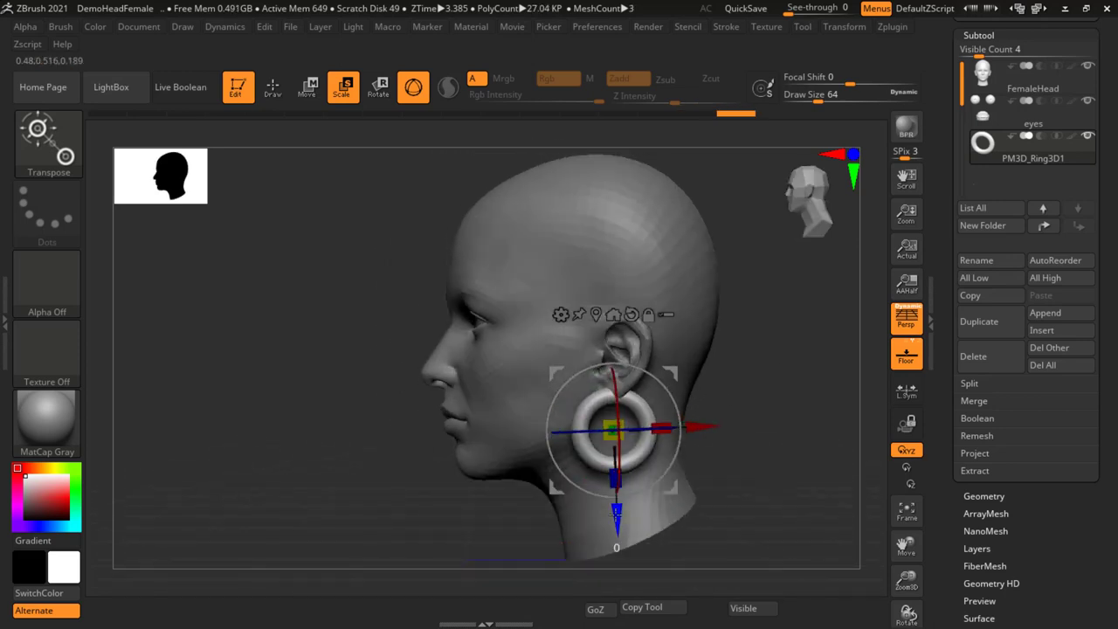
pyautogui.moveTo(619, 519); pyautogui.dragTo(617, 514)
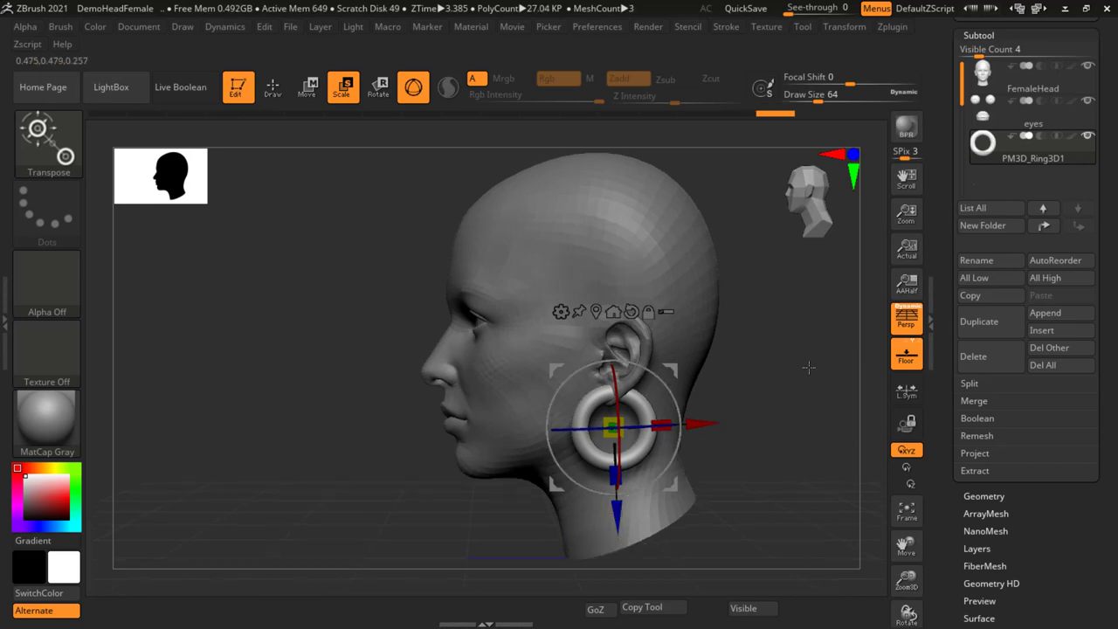
pyautogui.moveTo(748, 411); pyautogui.dragTo(826, 376)
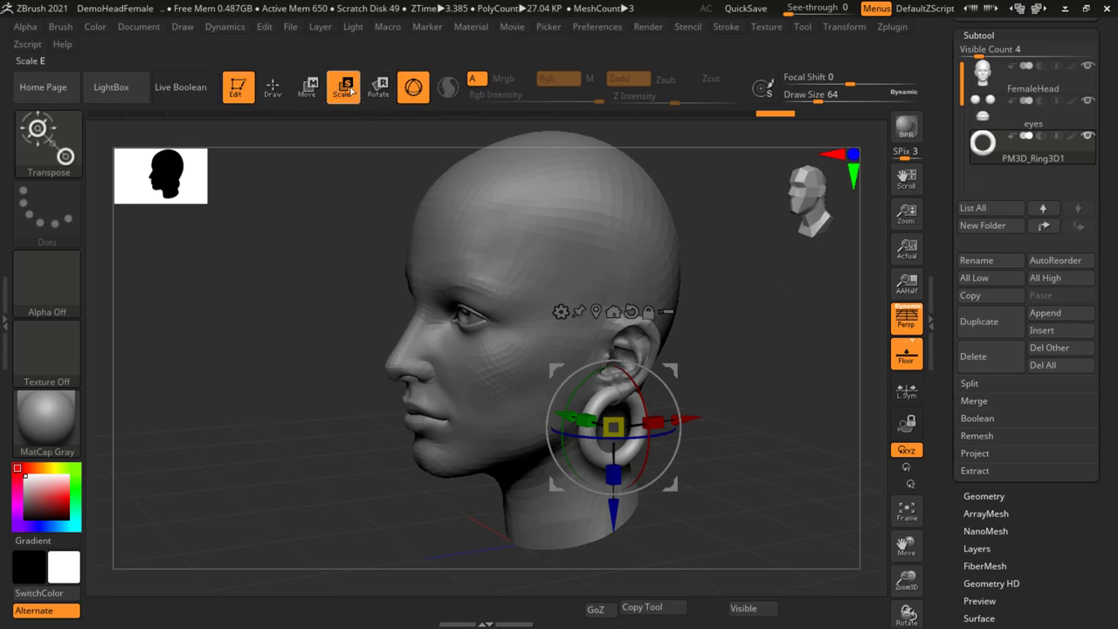
# Return to Draw mode, orbit the head to face front, and select the PM3D_Ring3D1 subtool.
pyautogui.click(275, 90)
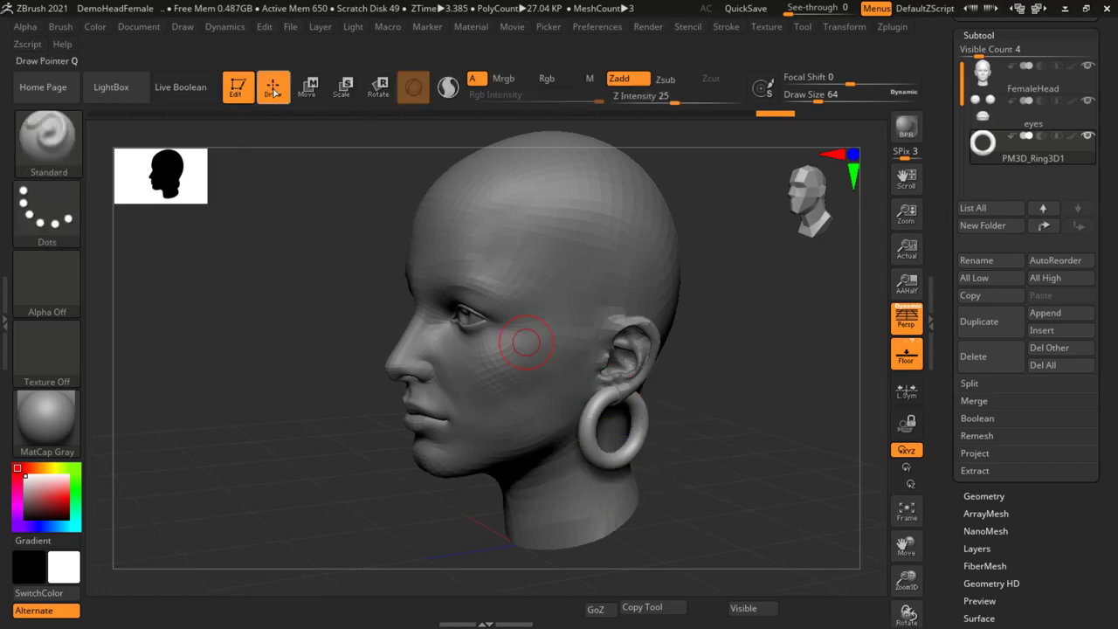
pyautogui.moveTo(697, 353)
pyautogui.mouseDown()
pyautogui.moveTo(711, 351)
pyautogui.moveTo(709, 409)
pyautogui.moveTo(708, 376)
pyautogui.mouseUp()
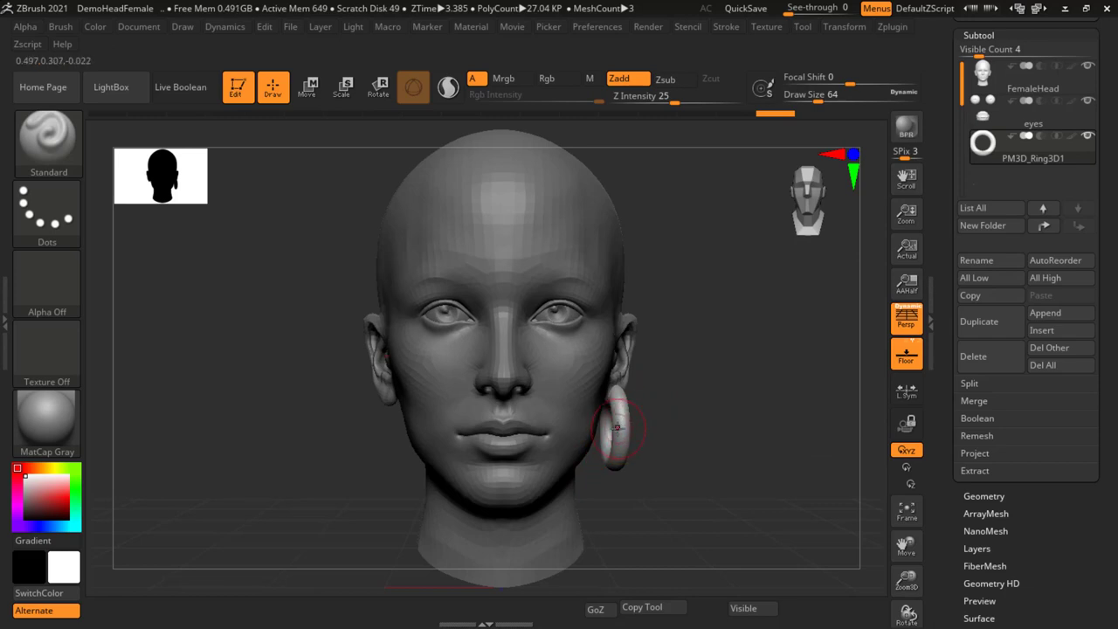
pyautogui.click(1063, 159)
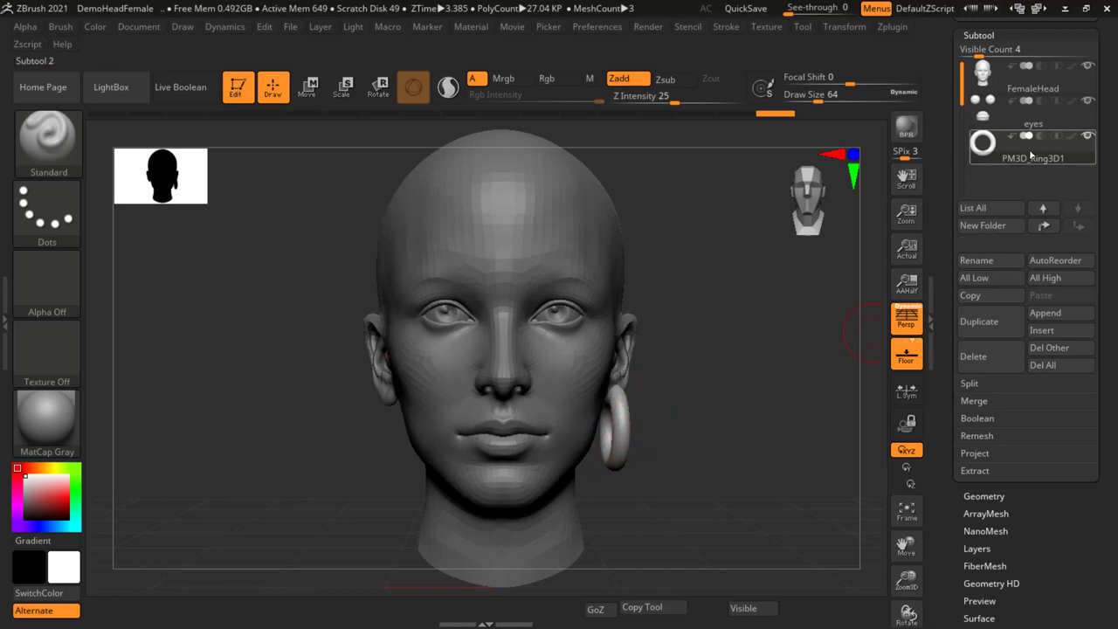
# Duplicate the hoop earring as PM3D_Ring3D2 and move the copy beneath the opposite earlobe.
pyautogui.click(981, 321)
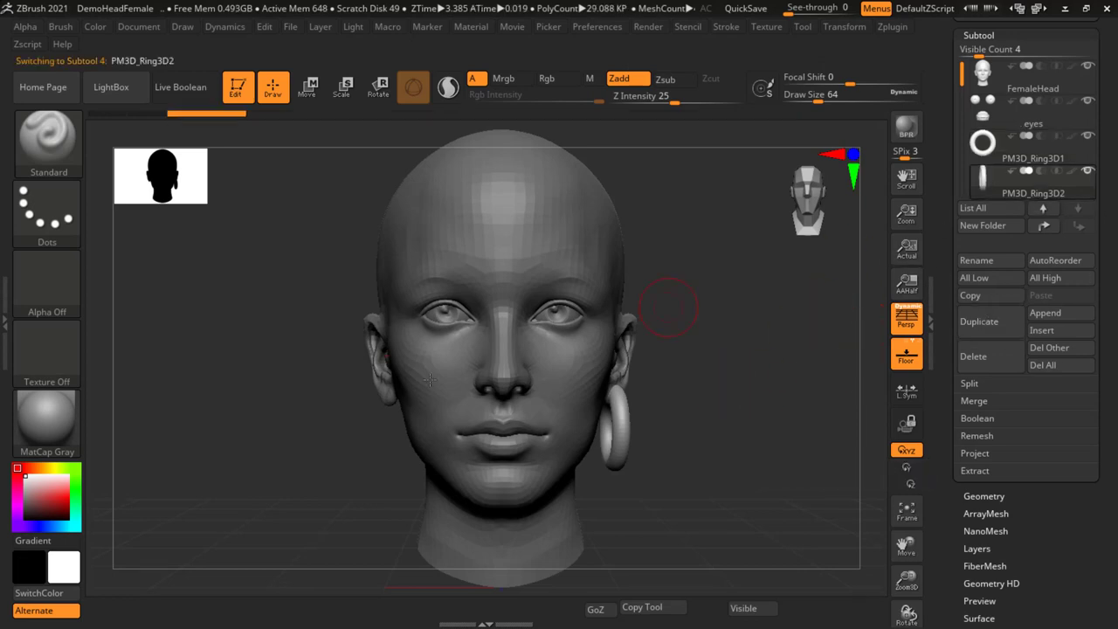
pyautogui.click(307, 87)
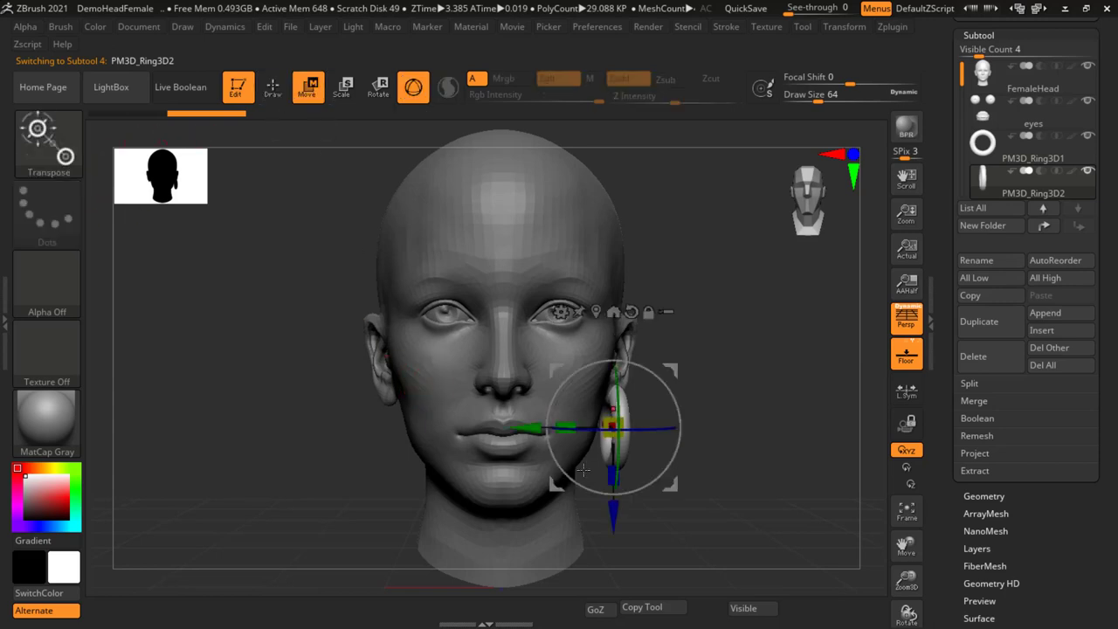
pyautogui.moveTo(532, 427)
pyautogui.mouseDown()
pyautogui.moveTo(278, 427)
pyautogui.moveTo(309, 431)
pyautogui.mouseUp()
pyautogui.moveTo(262, 384)
pyautogui.mouseDown()
pyautogui.moveTo(327, 352)
pyautogui.moveTo(360, 438)
pyautogui.mouseUp()
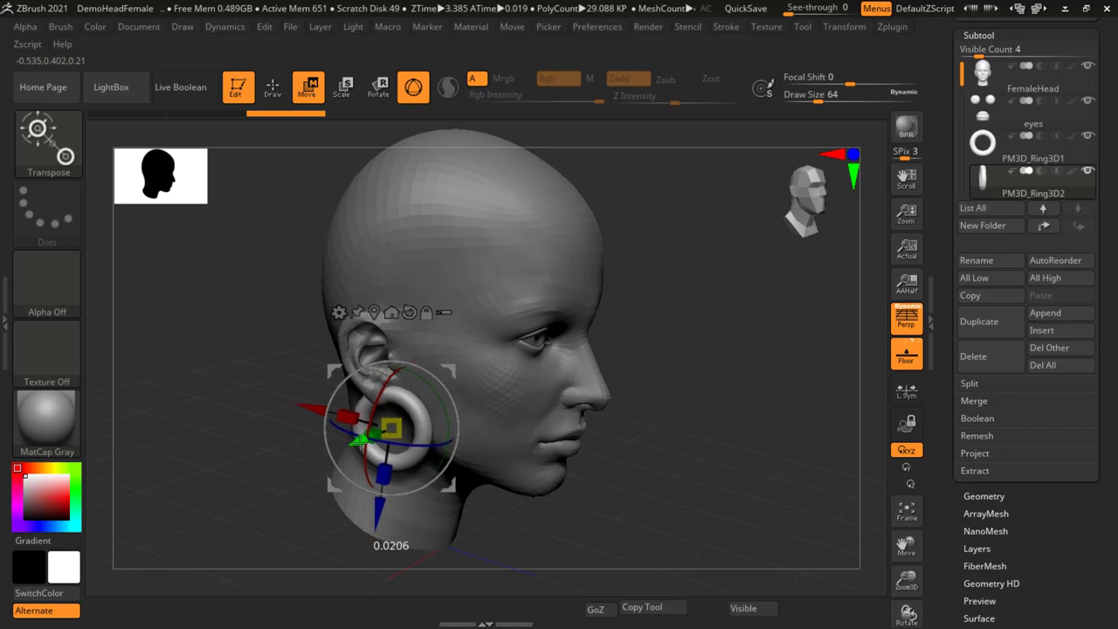
pyautogui.scroll(-1, 996, 498)
pyautogui.moveTo(664, 437); pyautogui.dragTo(670, 417)
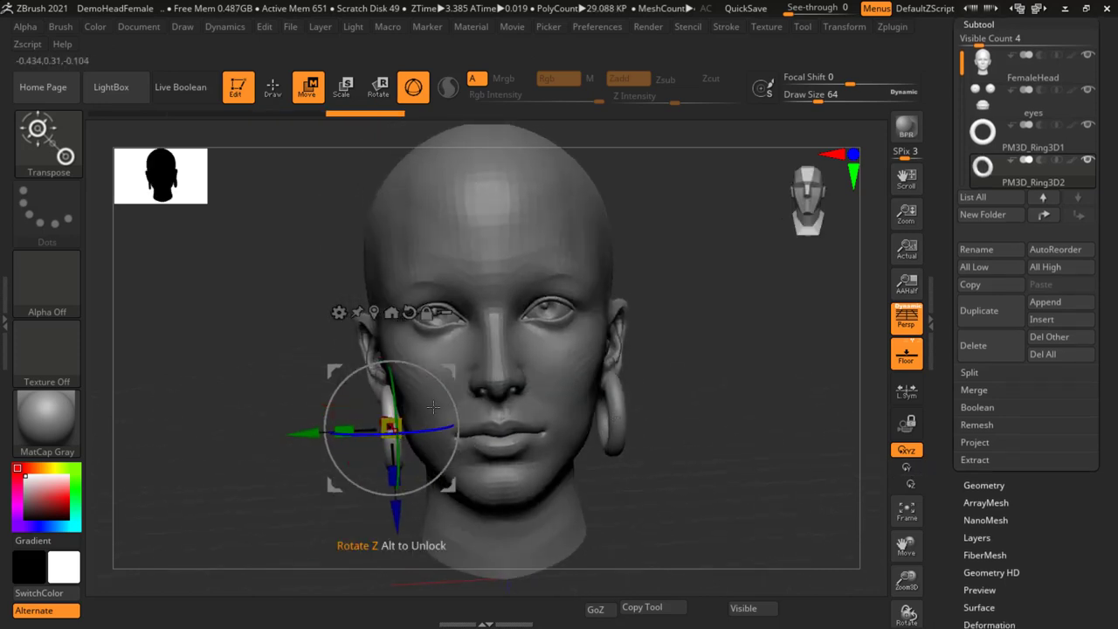
pyautogui.moveTo(690, 434); pyautogui.dragTo(416, 463)
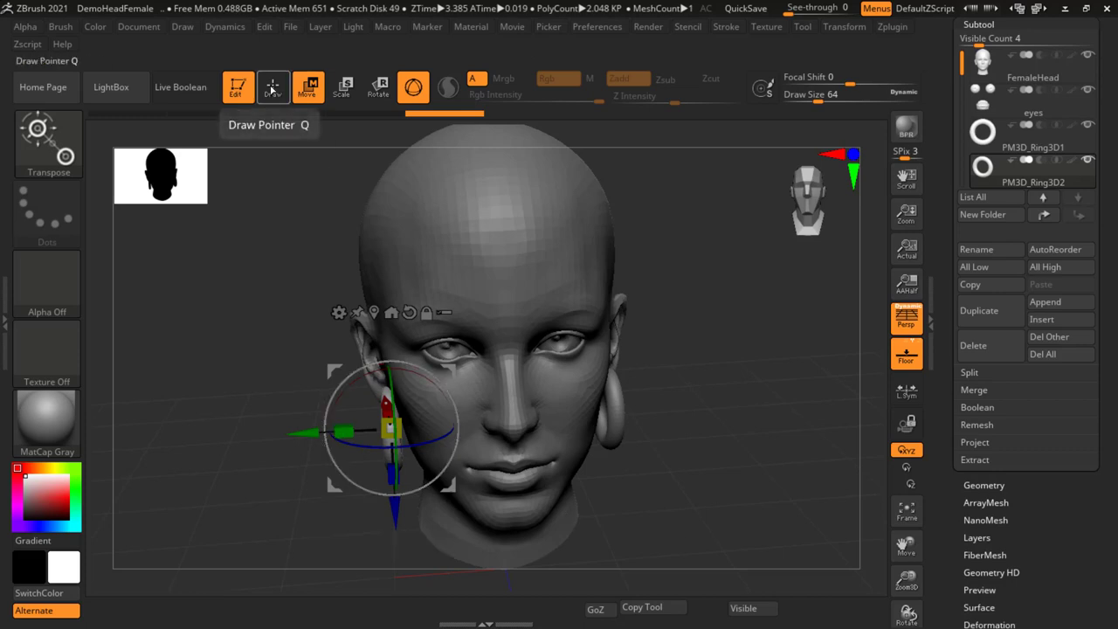
pyautogui.press('q')
pyautogui.press('f')
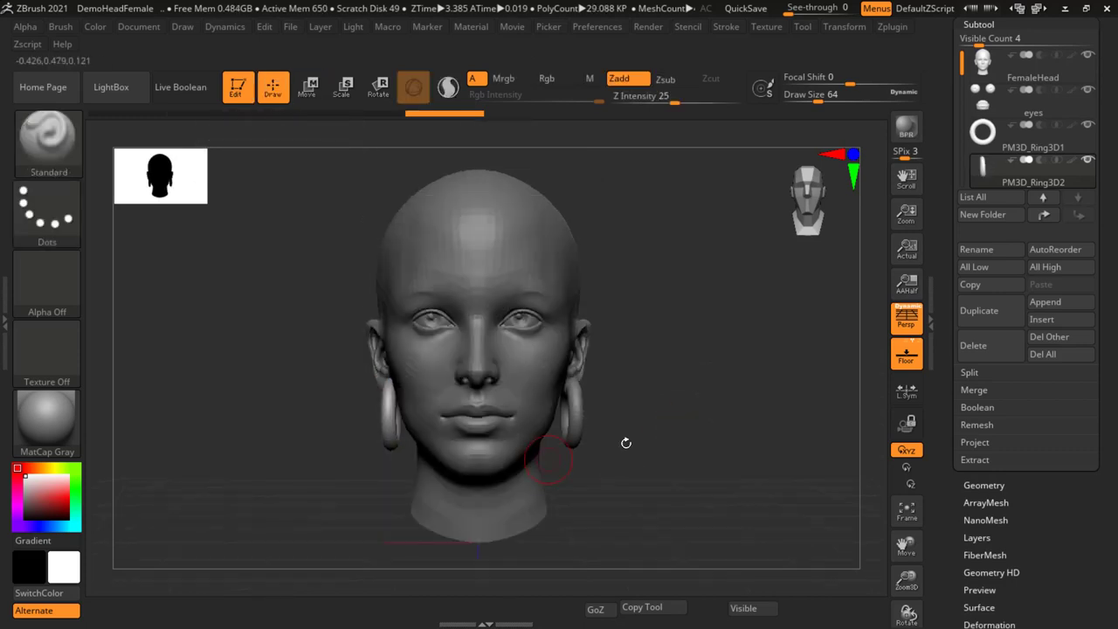
pyautogui.moveTo(681, 401)
pyautogui.mouseDown()
pyautogui.moveTo(723, 405)
pyautogui.moveTo(686, 416)
pyautogui.mouseUp()
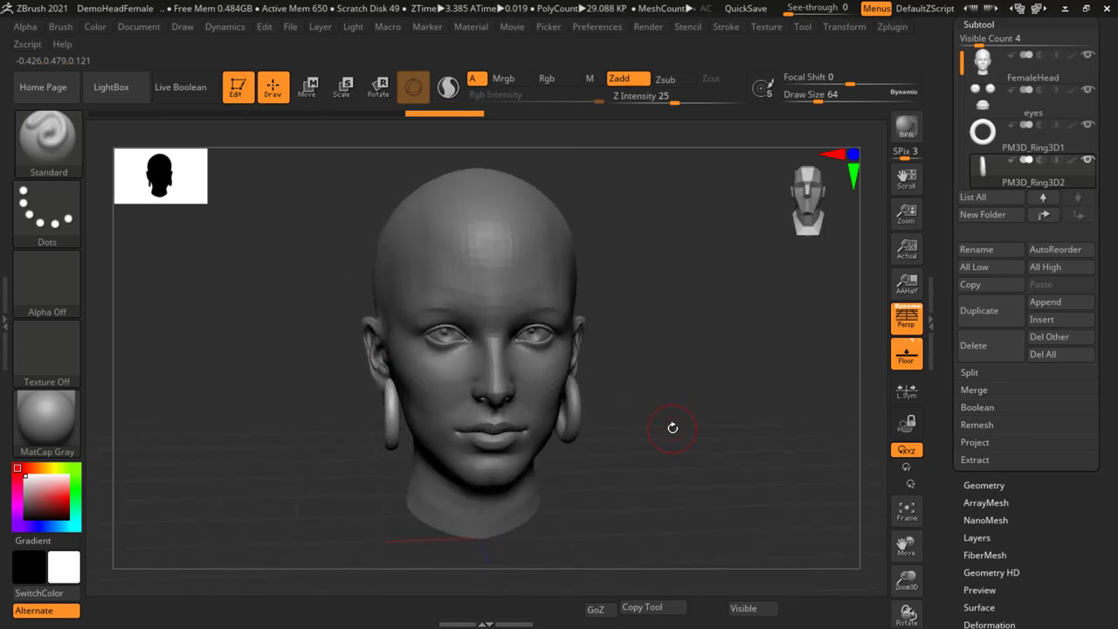
pyautogui.moveTo(675, 436); pyautogui.dragTo(676, 429)
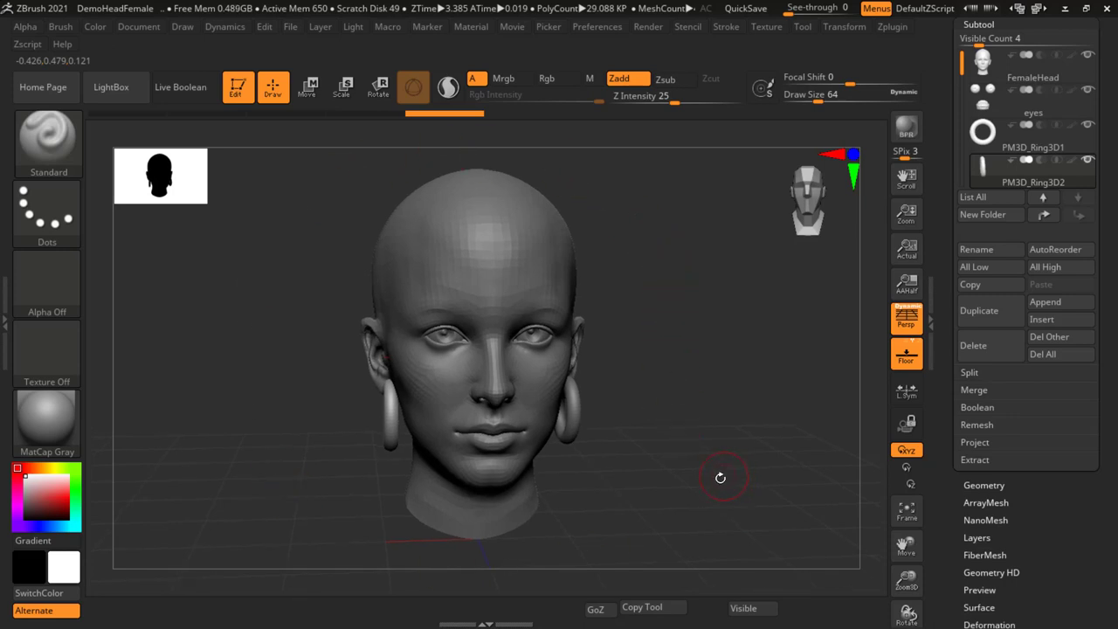
pyautogui.moveTo(700, 412); pyautogui.dragTo(687, 400)
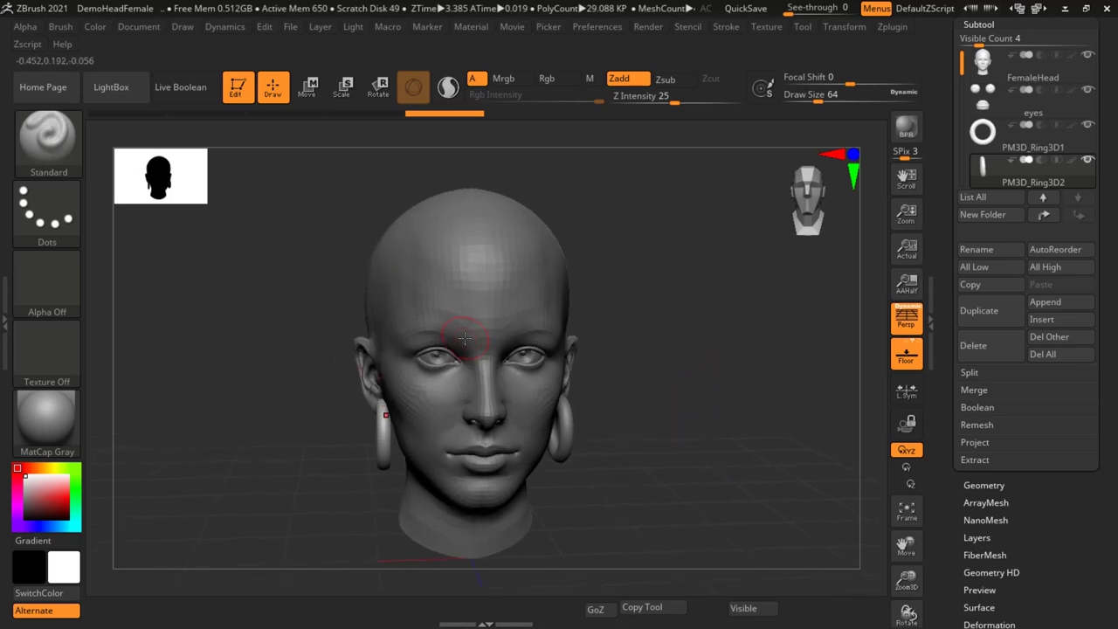
# Trial-slide the earring along X twice, undo both moves, and select the FemaleHead subtool.
pyautogui.click(308, 87)
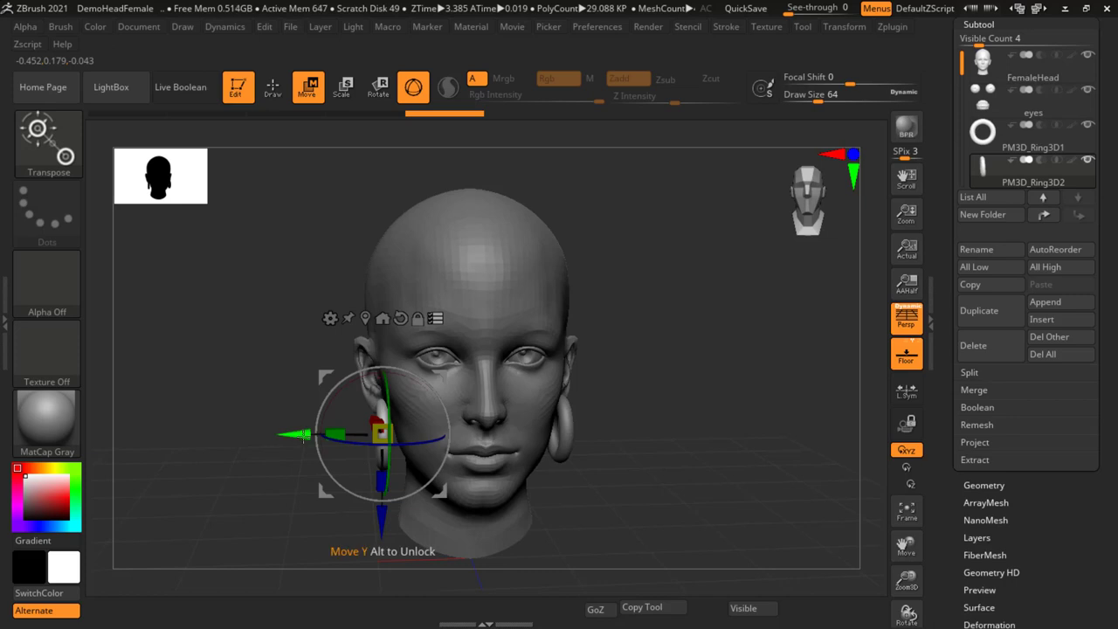
pyautogui.moveTo(338, 437); pyautogui.dragTo(473, 439)
pyautogui.hotkey('ctrl', 'z')
pyautogui.moveTo(301, 435)
pyautogui.mouseDown()
pyautogui.moveTo(222, 435)
pyautogui.moveTo(262, 435)
pyautogui.mouseUp()
pyautogui.hotkey('ctrl', 'z')
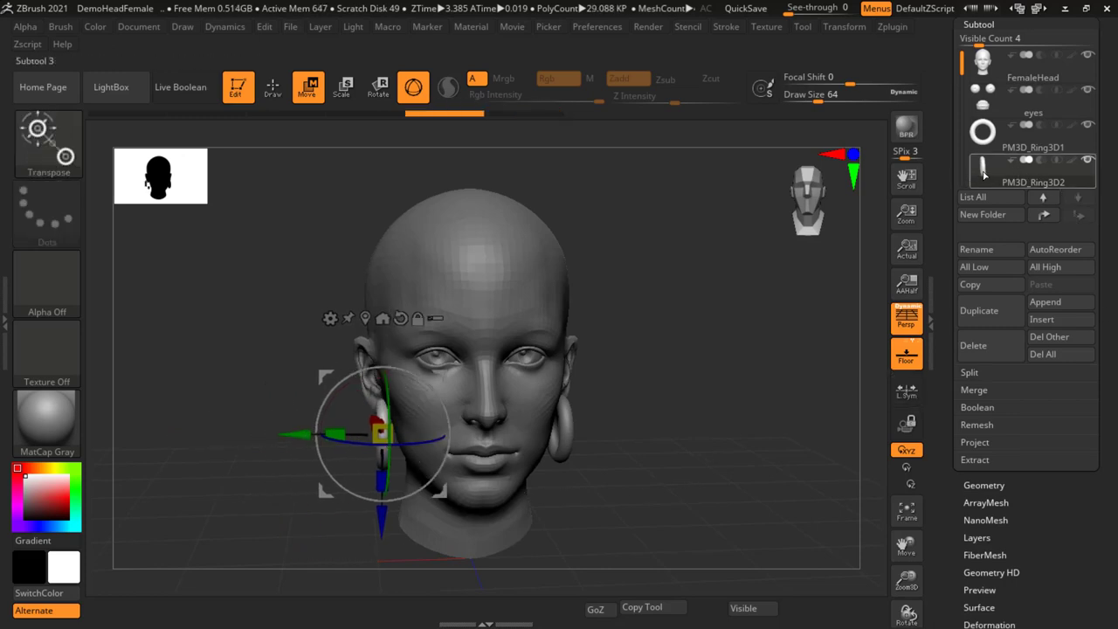
pyautogui.moveTo(666, 398)
pyautogui.mouseDown()
pyautogui.moveTo(662, 381)
pyautogui.moveTo(661, 429)
pyautogui.mouseUp()
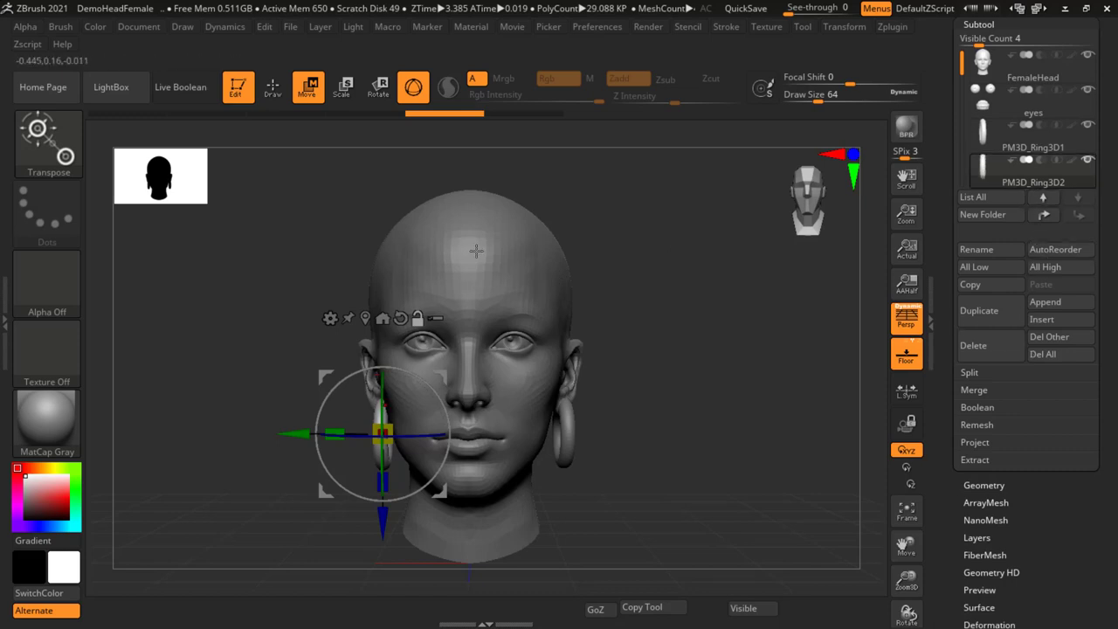
pyautogui.keyDown('alt'); pyautogui.click(475, 244); pyautogui.keyUp('alt')
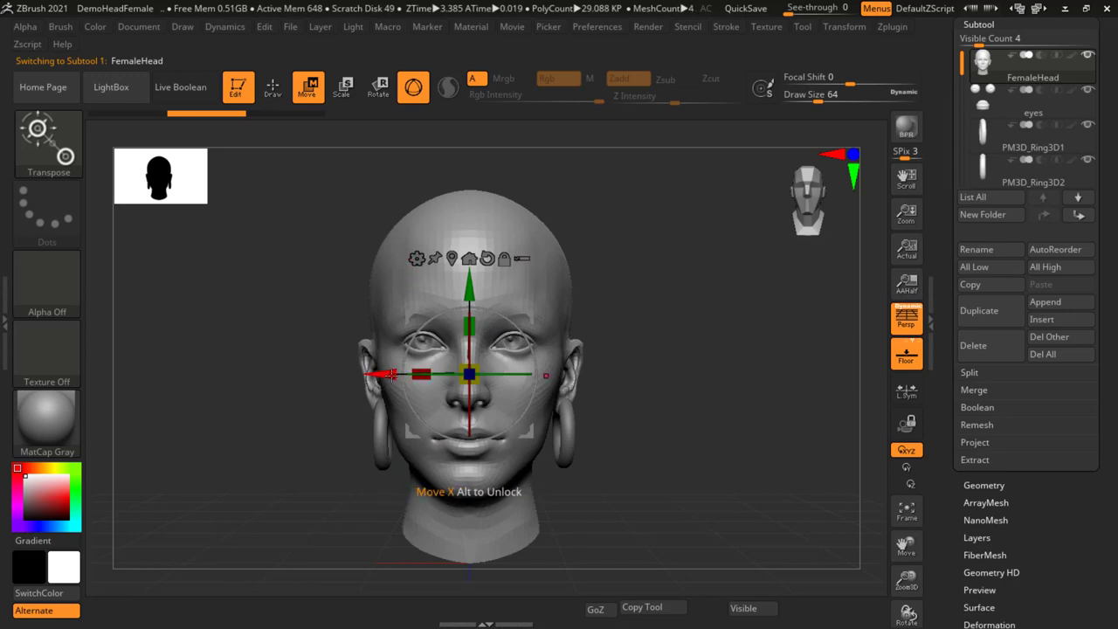
# Unlock the gizmo and try sliding the head sideways along X, then undo the move.
pyautogui.moveTo(402, 374)
pyautogui.mouseDown()
pyautogui.moveTo(709, 374)
pyautogui.moveTo(536, 374)
pyautogui.mouseUp()
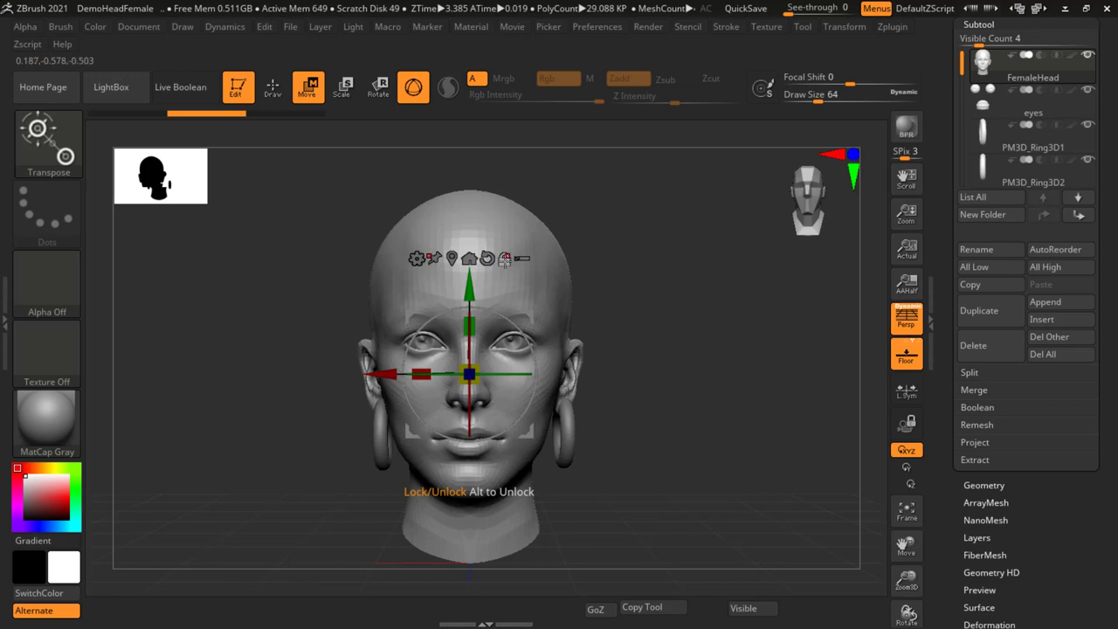
pyautogui.click(505, 260)
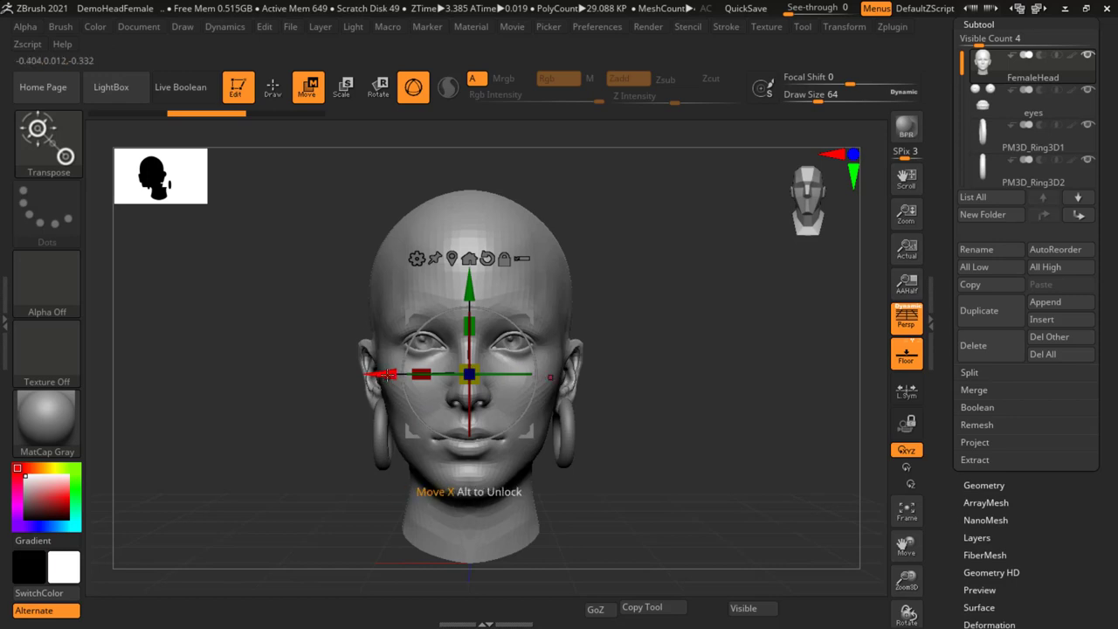
pyautogui.moveTo(385, 375); pyautogui.dragTo(449, 376)
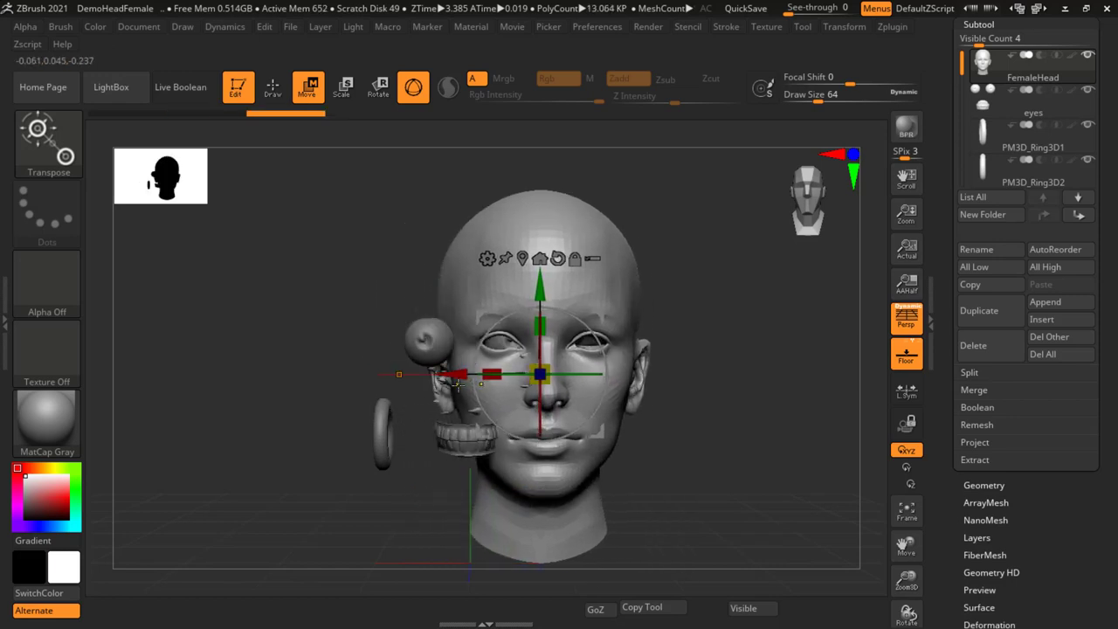
pyautogui.press('e')
# Tilt the head around the pivot, then undo back to the upright pose.
pyautogui.moveTo(512, 322); pyautogui.dragTo(479, 306)
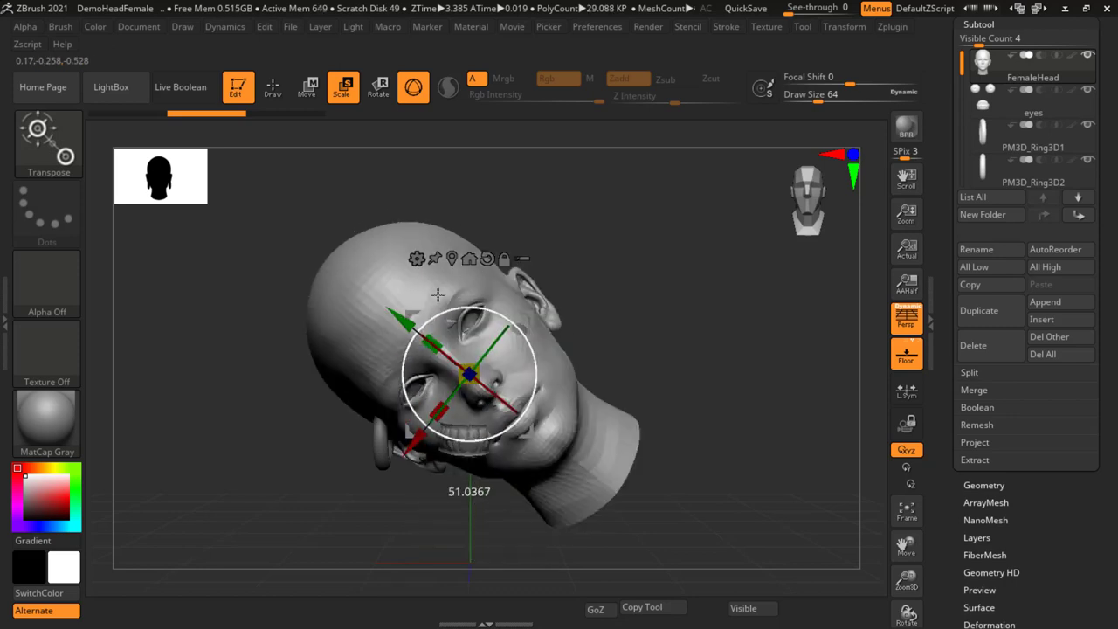
pyautogui.hotkey('ctrl', 'z')
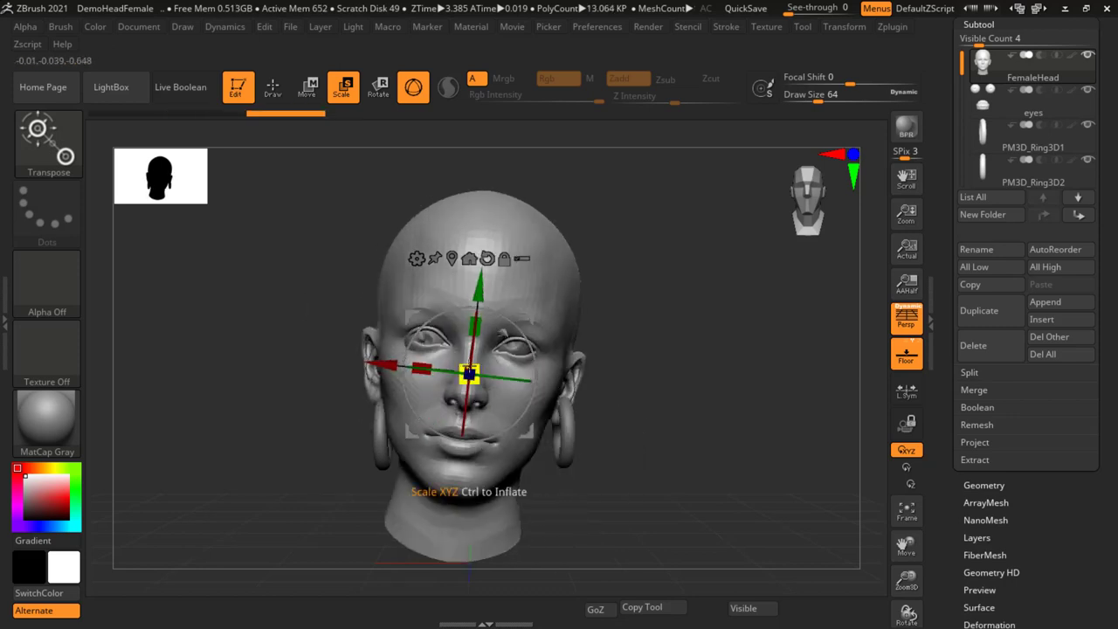
pyautogui.hotkey('ctrl', 'z')
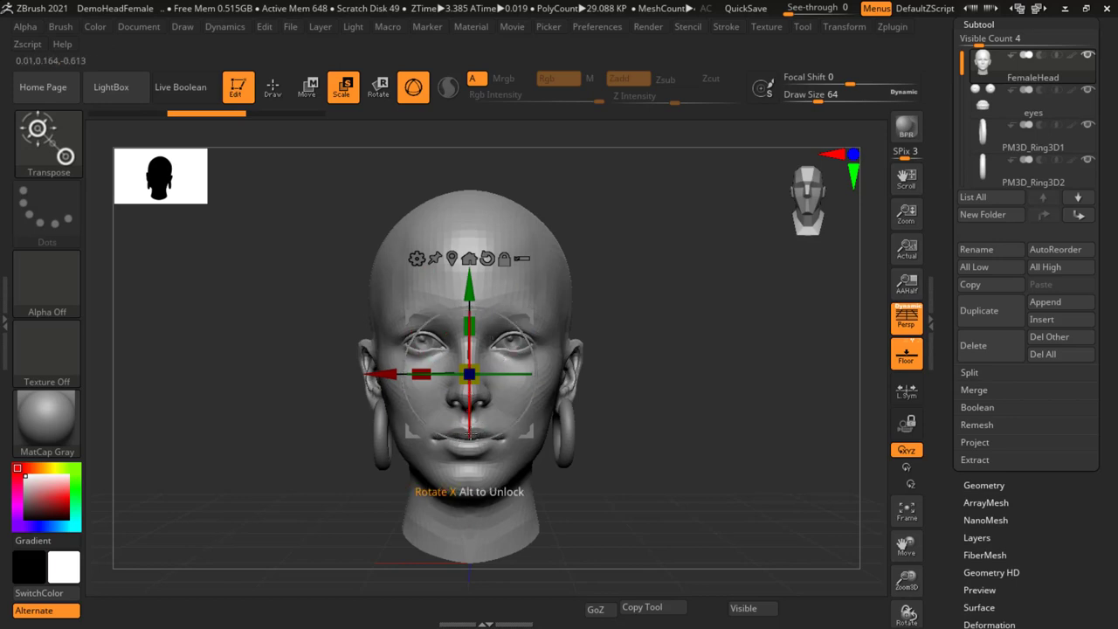
# Move the pivot down to the neck and undo a trial 20° Y rotation.
pyautogui.hotkey('ctrl', 'z')
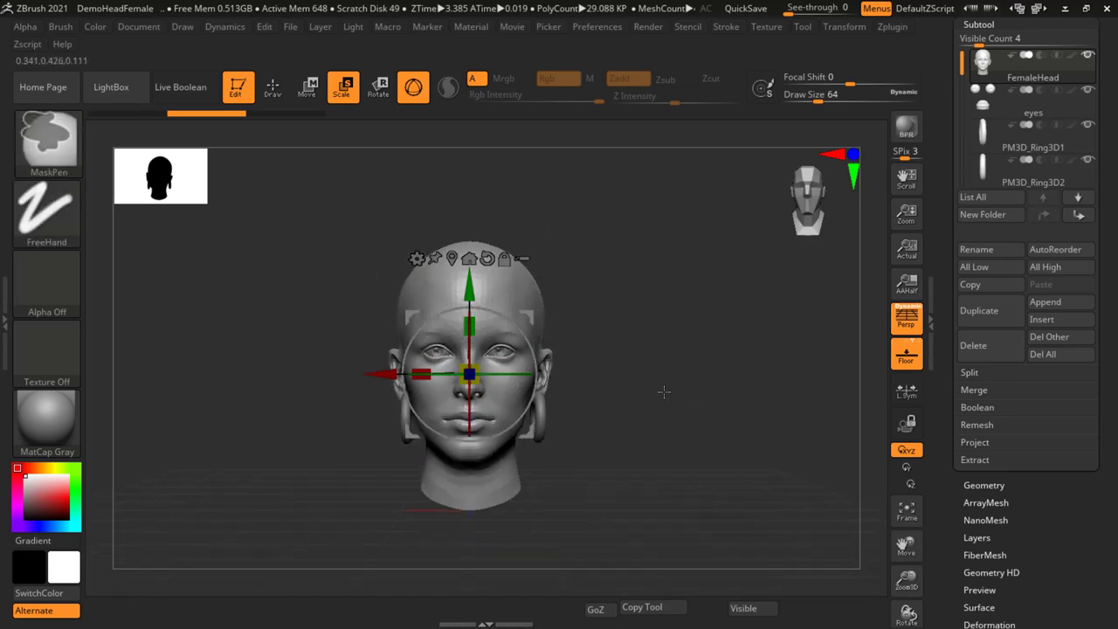
pyautogui.hotkey('ctrl', 'z')
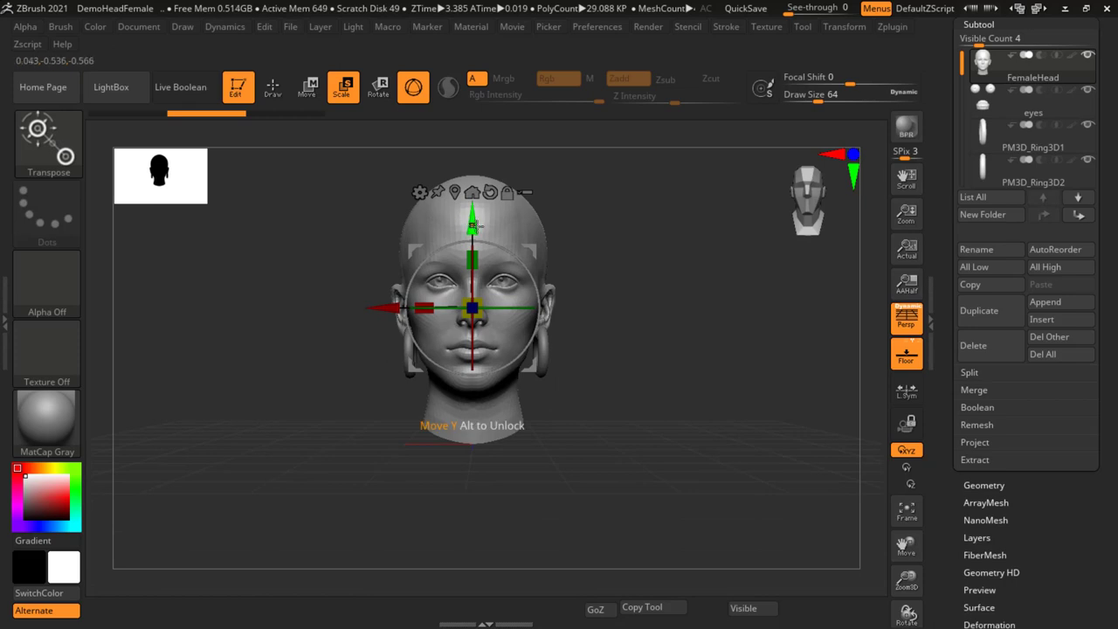
pyautogui.moveTo(472, 224); pyautogui.dragTo(472, 354)
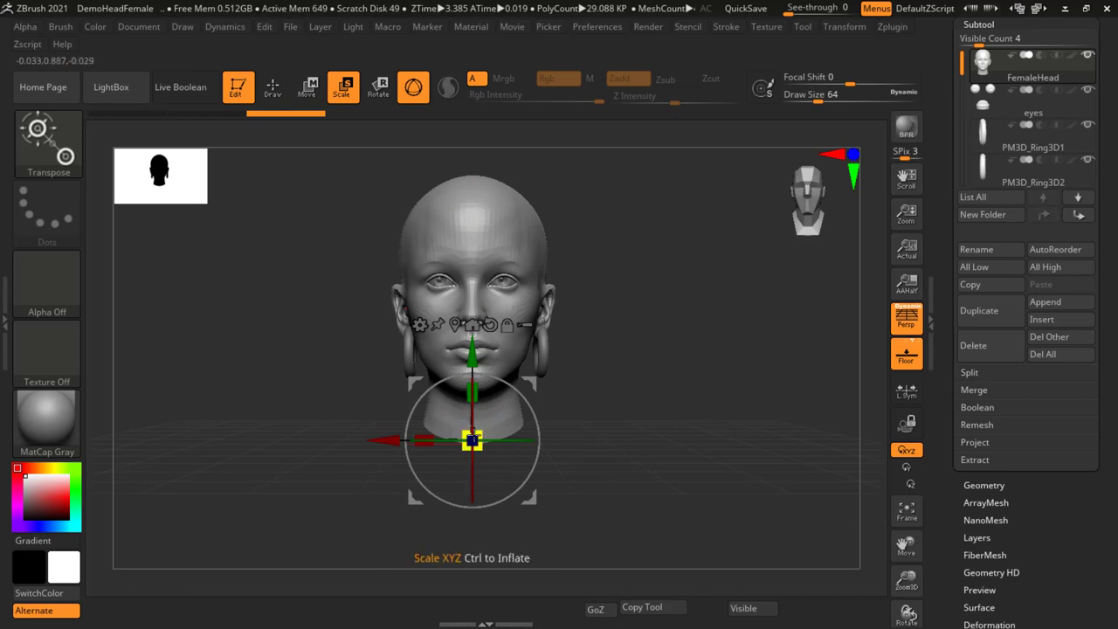
pyautogui.moveTo(531, 441); pyautogui.dragTo(507, 442)
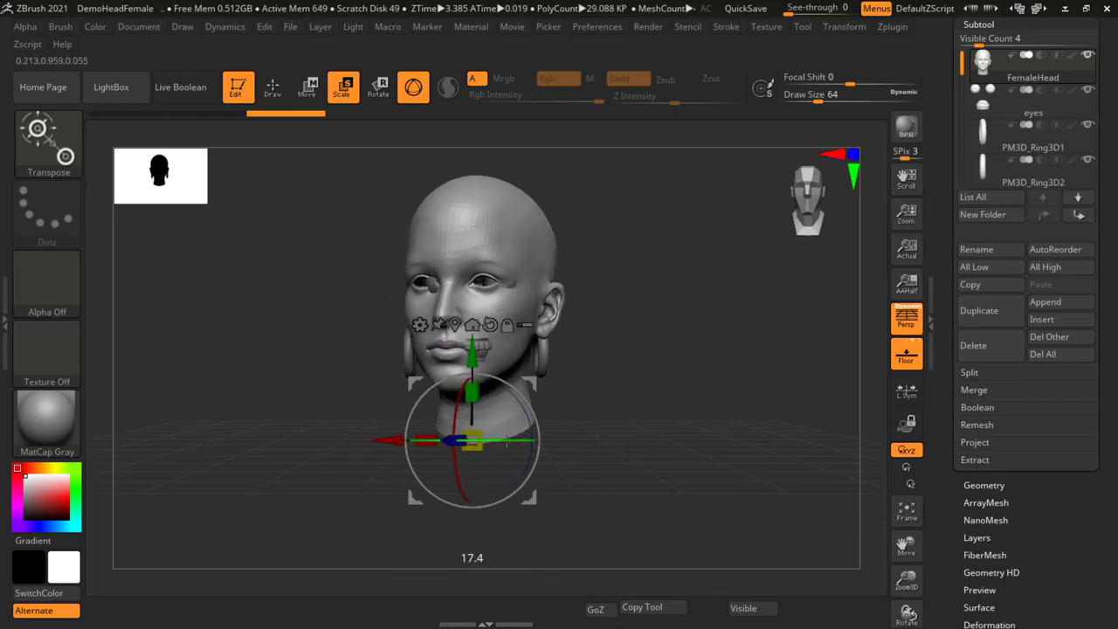
pyautogui.hotkey('ctrl', 'z')
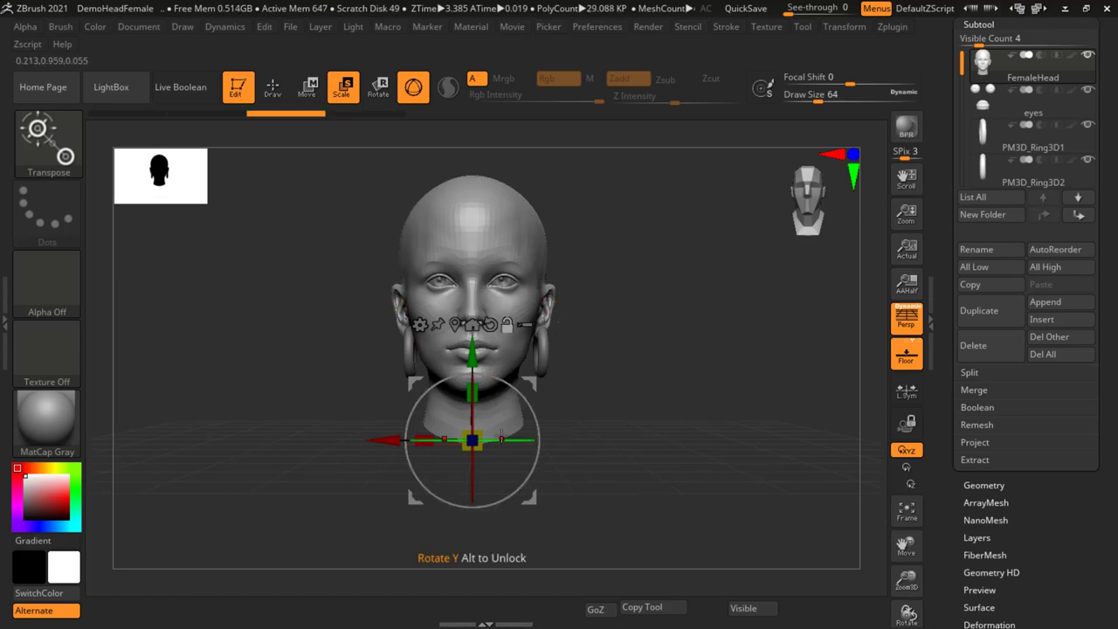
# Lock the pivot, raise it to the top of the head, and undo a trial rotation.
pyautogui.click(506, 325)
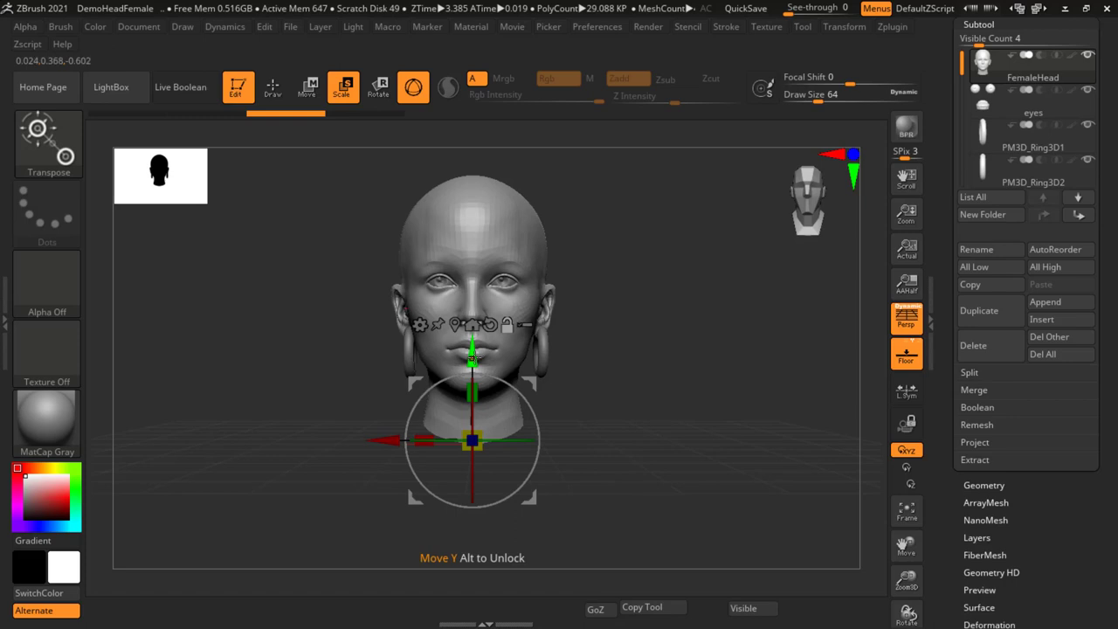
pyautogui.moveTo(472, 358); pyautogui.dragTo(476, 94)
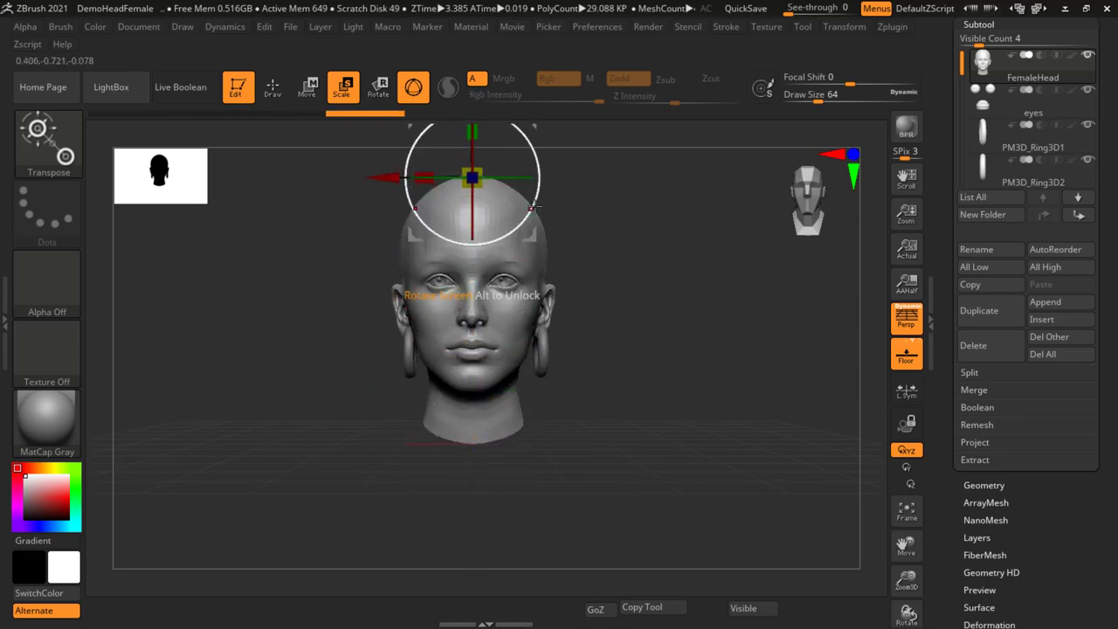
pyautogui.moveTo(535, 210)
pyautogui.mouseDown()
pyautogui.moveTo(514, 229)
pyautogui.moveTo(608, 318)
pyautogui.mouseUp()
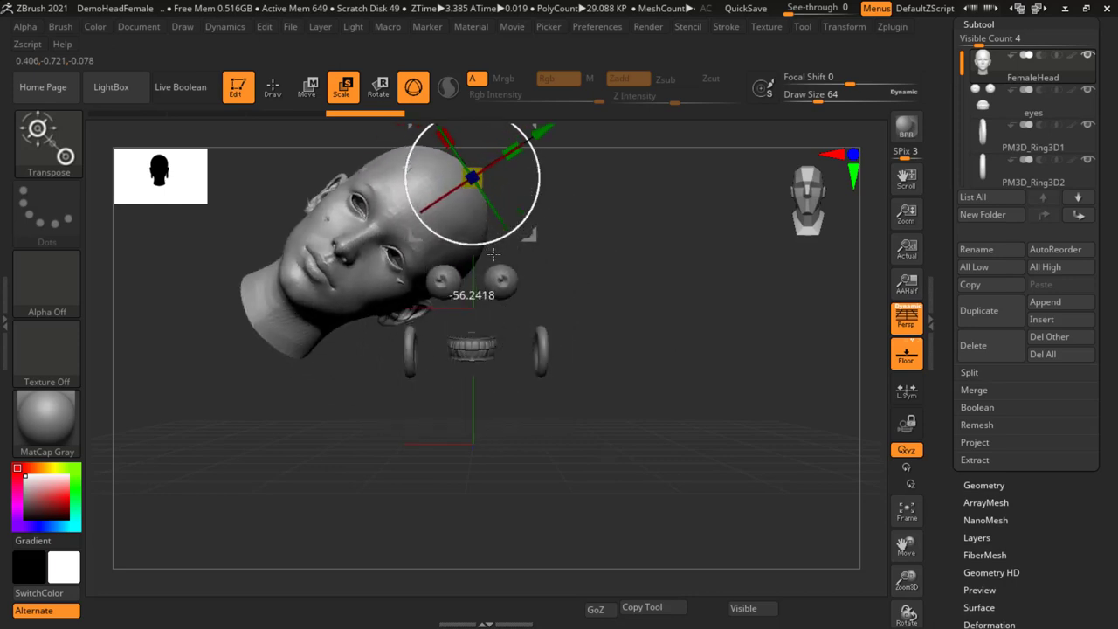
pyautogui.hotkey('ctrl', 'z')
pyautogui.hotkey('ctrl', 'z')
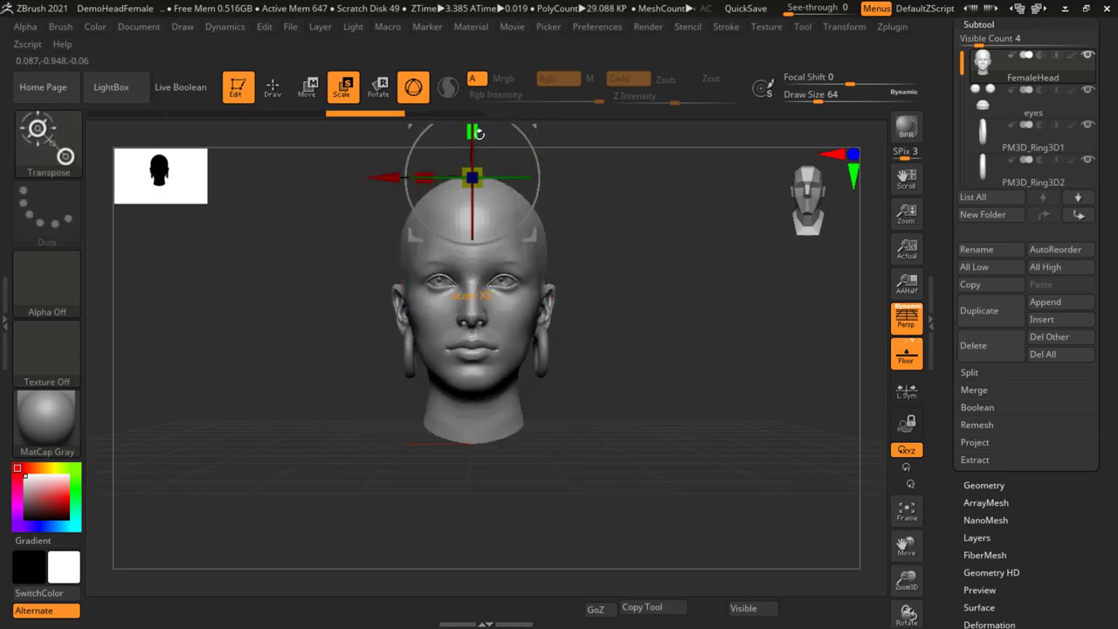
# Place the pivot beside the head's right cheek and undo trial screen and 15° Y rotations.
pyautogui.keyDown('alt'); pyautogui.moveTo(673, 246); pyautogui.dragTo(663, 300); pyautogui.keyUp('alt')
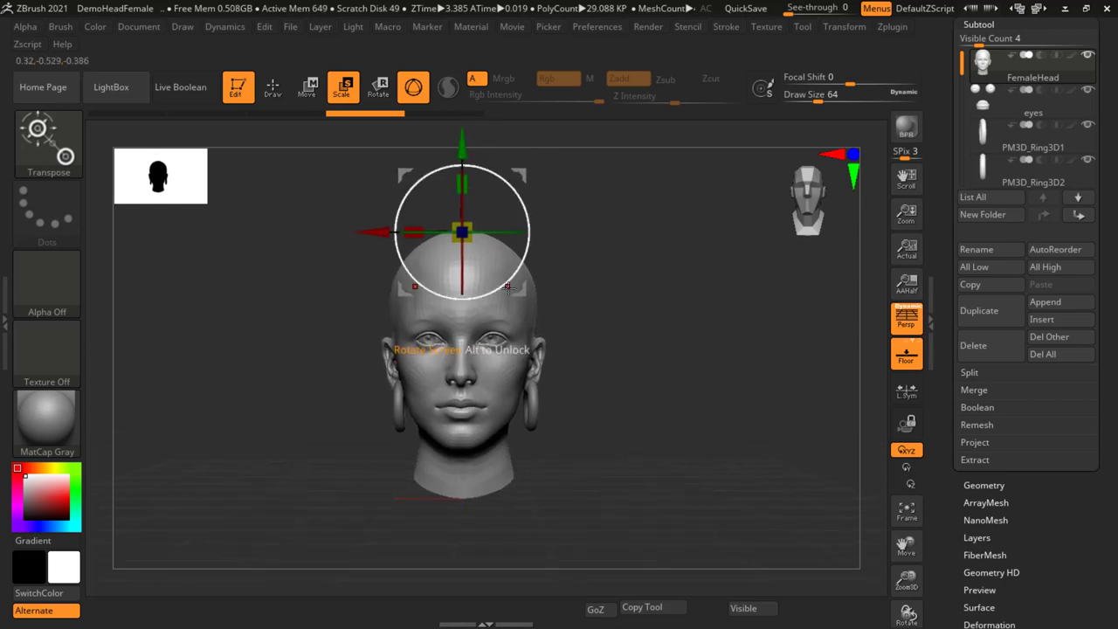
pyautogui.moveTo(496, 123)
pyautogui.keyDown('alt'); pyautogui.mouseDown()
pyautogui.moveTo(514, 200)
pyautogui.moveTo(471, 374)
pyautogui.mouseUp(); pyautogui.keyUp('alt')
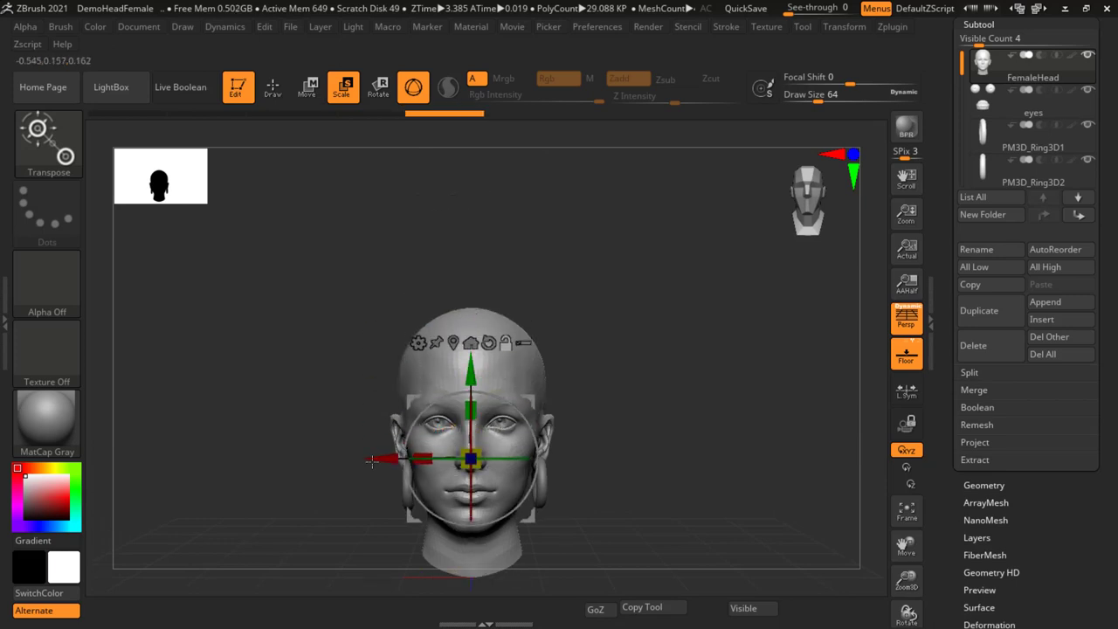
pyautogui.keyDown('alt'); pyautogui.moveTo(379, 460); pyautogui.dragTo(455, 460); pyautogui.keyUp('alt')
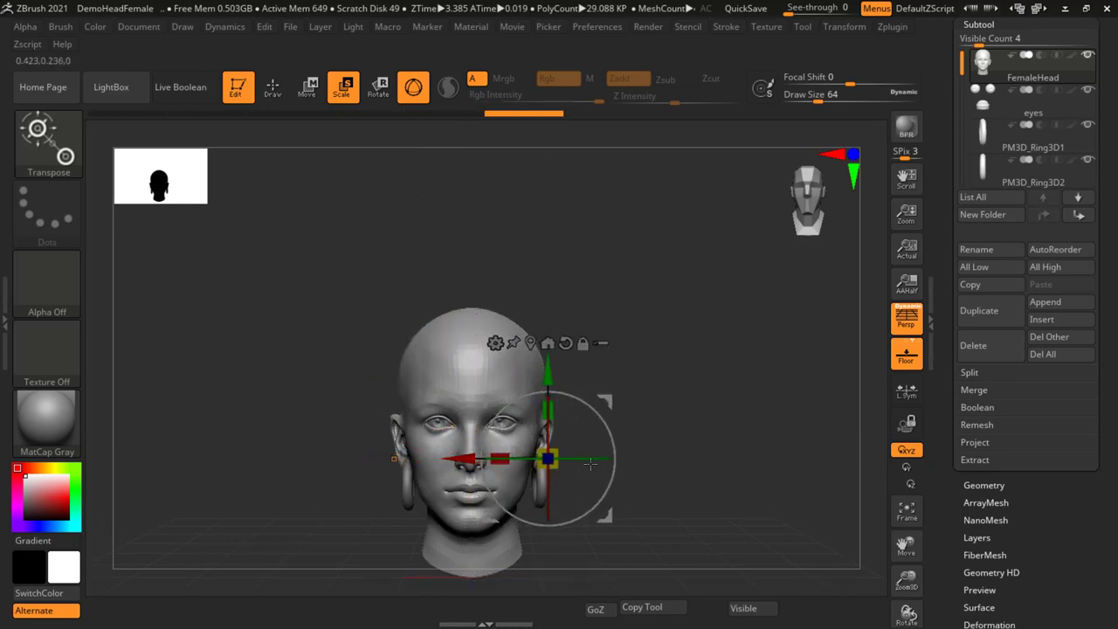
pyautogui.moveTo(601, 421); pyautogui.dragTo(596, 457)
pyautogui.hotkey('ctrl', 'z')
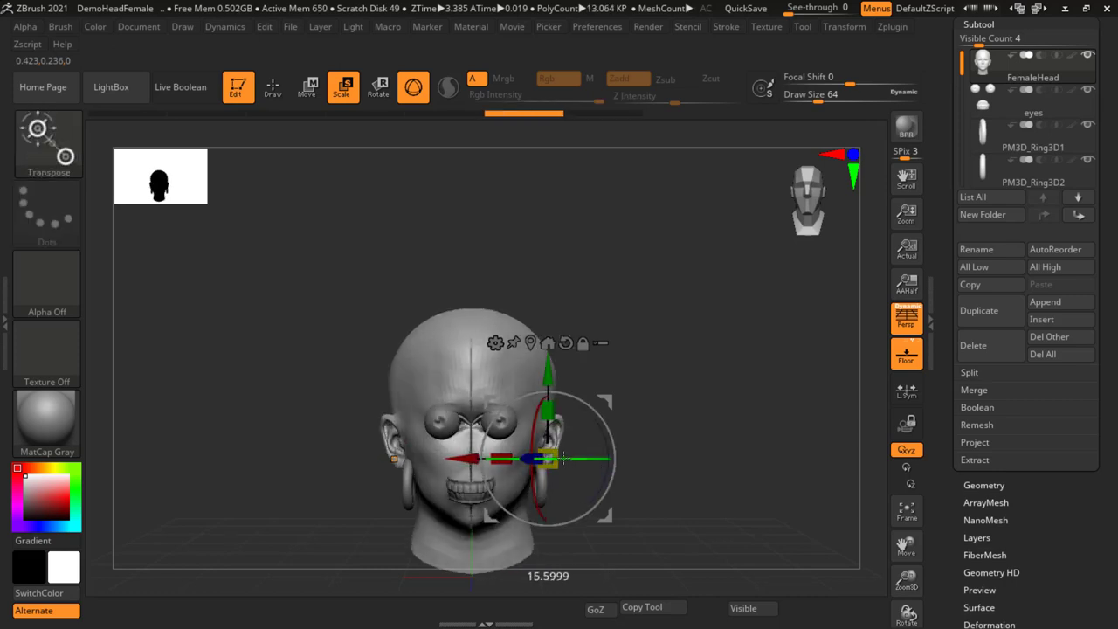
pyautogui.hotkey('ctrl', 'z')
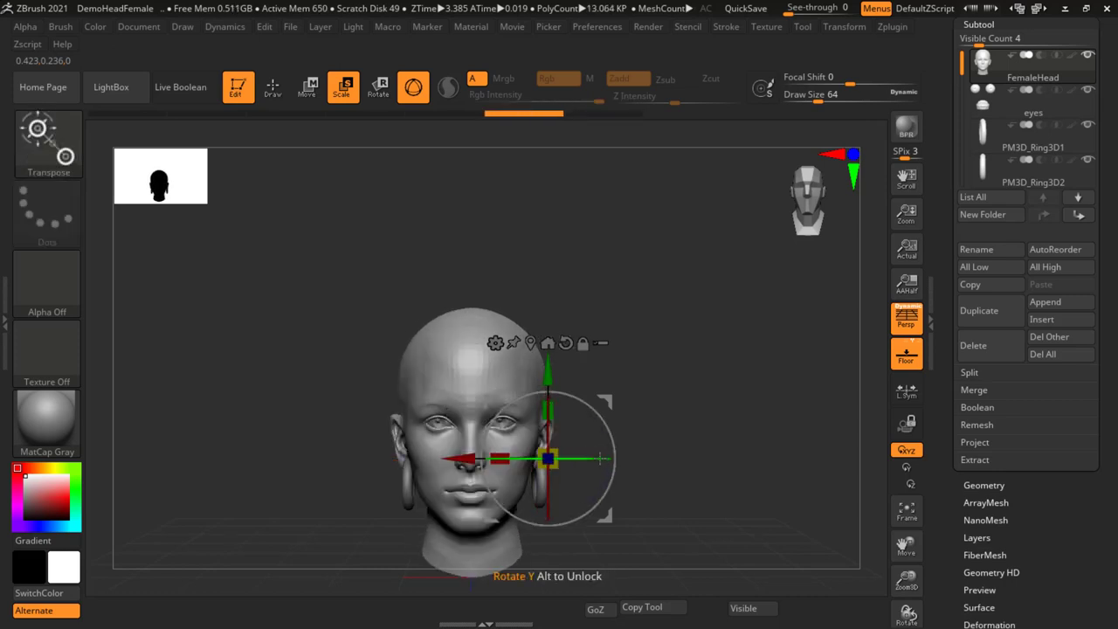
pyautogui.moveTo(596, 457); pyautogui.dragTo(695, 328)
pyautogui.hotkey('ctrl', 'z')
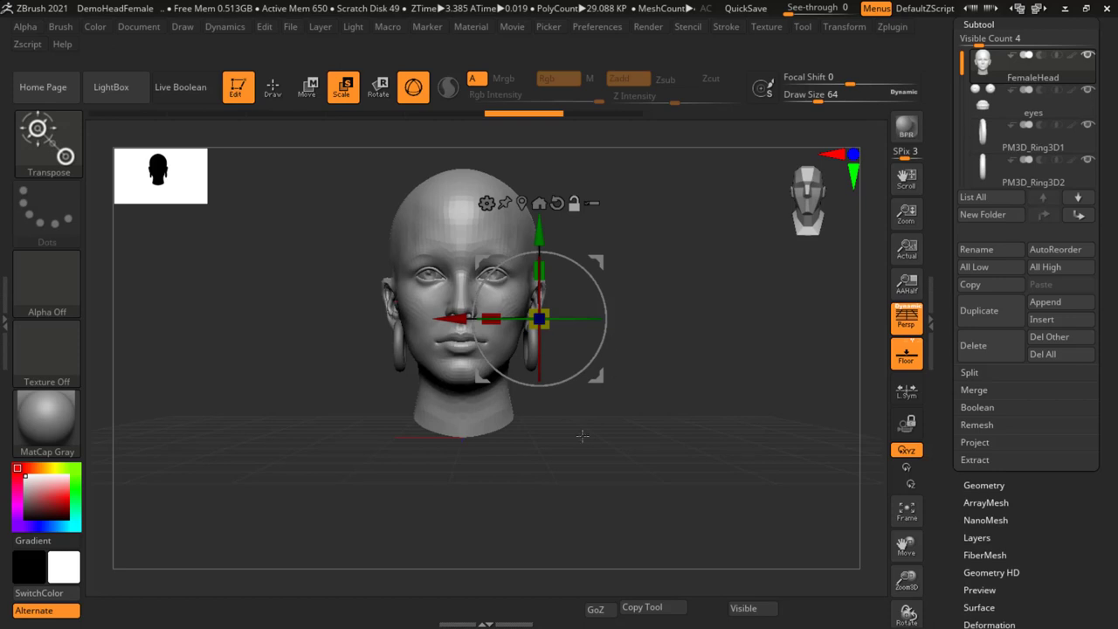
pyautogui.moveTo(625, 435)
pyautogui.keyDown('alt'); pyautogui.mouseDown()
pyautogui.moveTo(658, 382)
pyautogui.moveTo(629, 416)
pyautogui.mouseUp(); pyautogui.keyUp('alt')
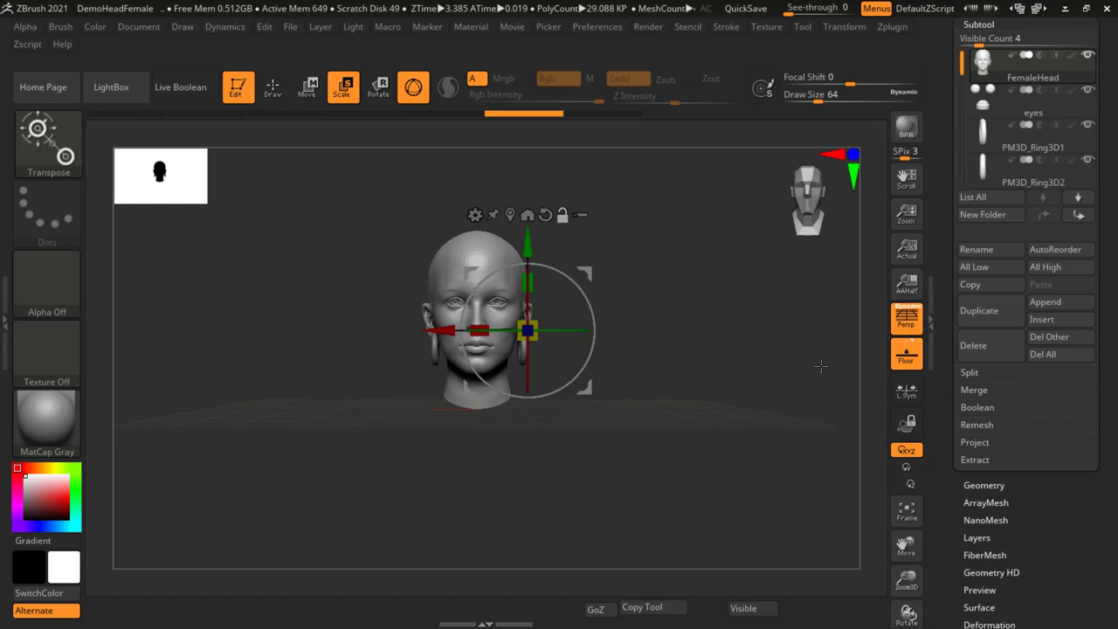
pyautogui.keyDown('alt'); pyautogui.moveTo(722, 390); pyautogui.dragTo(719, 361); pyautogui.keyUp('alt')
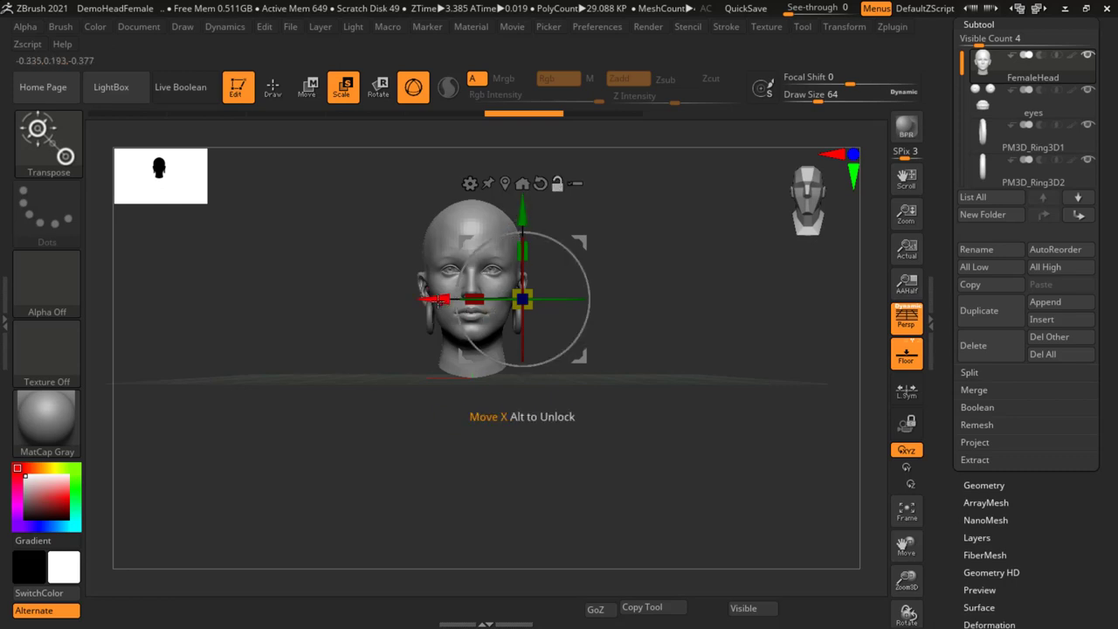
# Move the locked pivot into empty space right of the head and undo a trial rotation.
pyautogui.moveTo(437, 300); pyautogui.dragTo(587, 312)
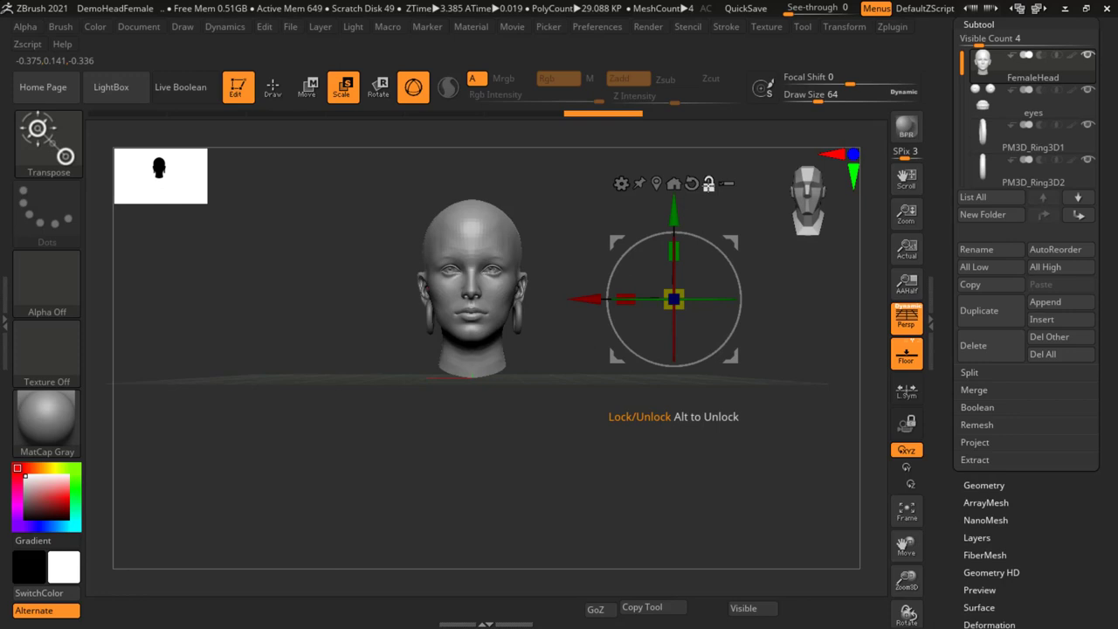
pyautogui.moveTo(721, 251)
pyautogui.mouseDown()
pyautogui.moveTo(640, 229)
pyautogui.moveTo(606, 495)
pyautogui.mouseUp()
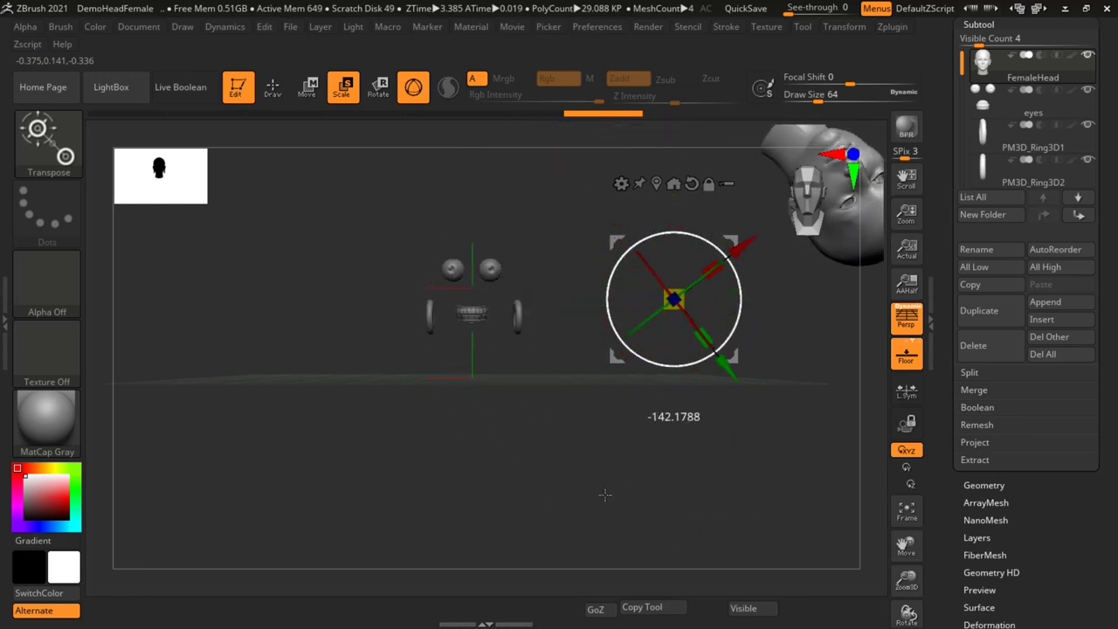
pyautogui.moveTo(605, 495); pyautogui.dragTo(592, 462)
pyautogui.hotkey('ctrl', 'z')
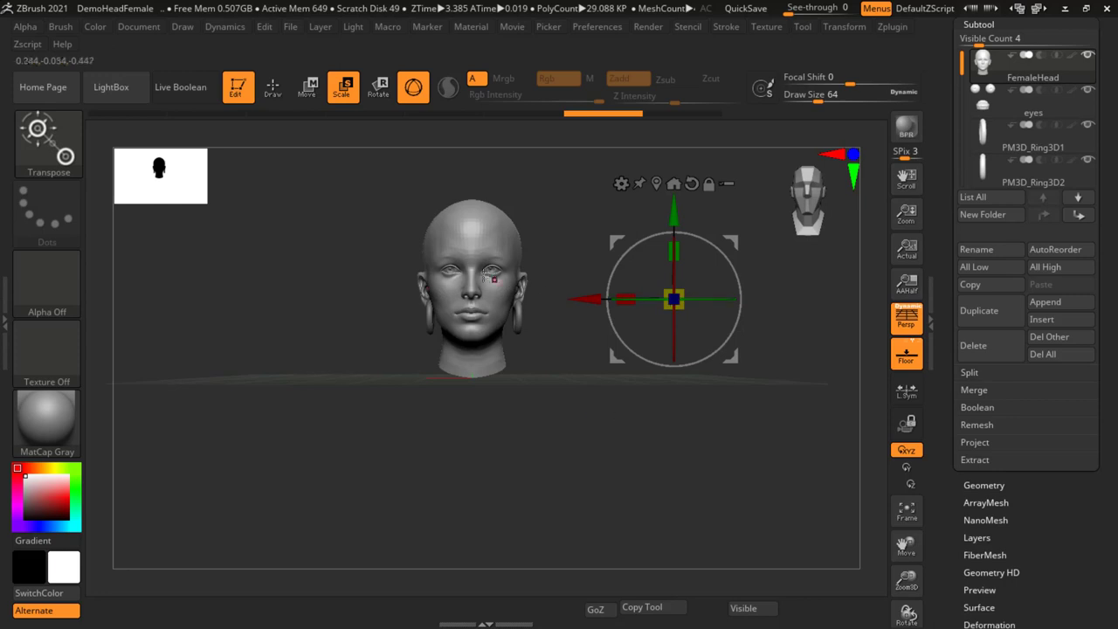
# Undo a tilt and a 96° side-view swing around the offset pivot, then unlock it.
pyautogui.moveTo(717, 252); pyautogui.dragTo(729, 247)
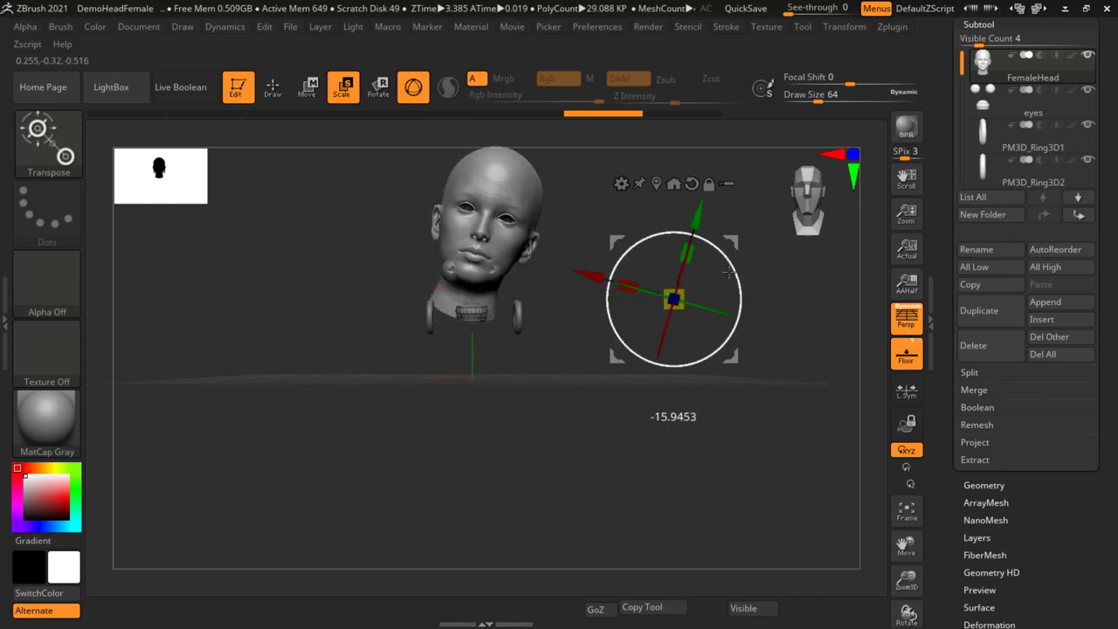
pyautogui.hotkey('ctrl', 'z')
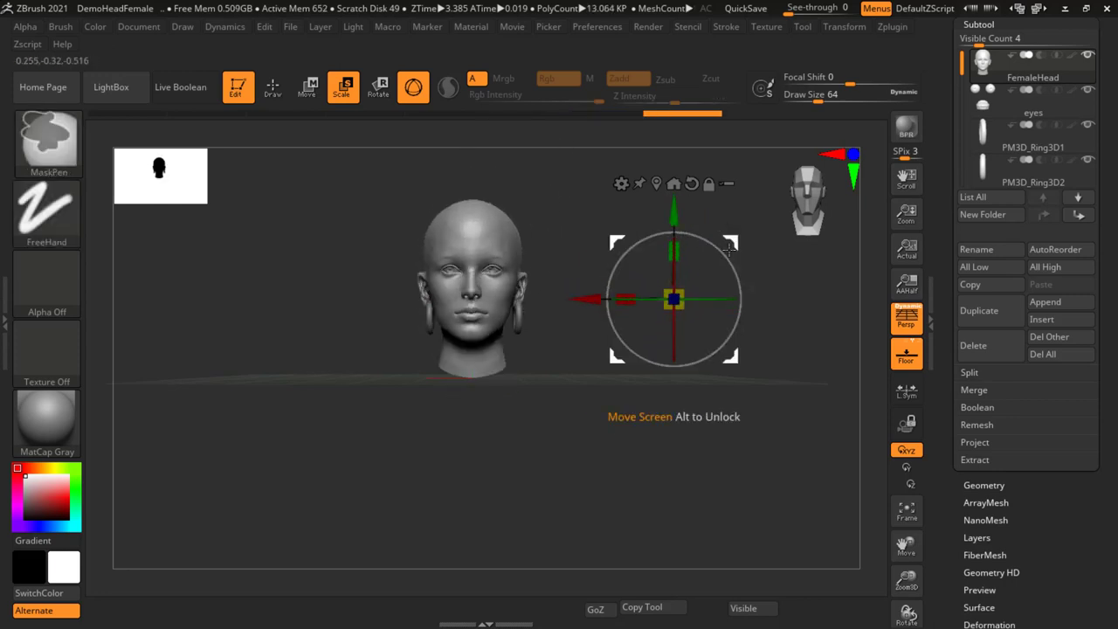
pyautogui.moveTo(678, 304)
pyautogui.mouseDown()
pyautogui.moveTo(591, 300)
pyautogui.moveTo(635, 299)
pyautogui.mouseUp()
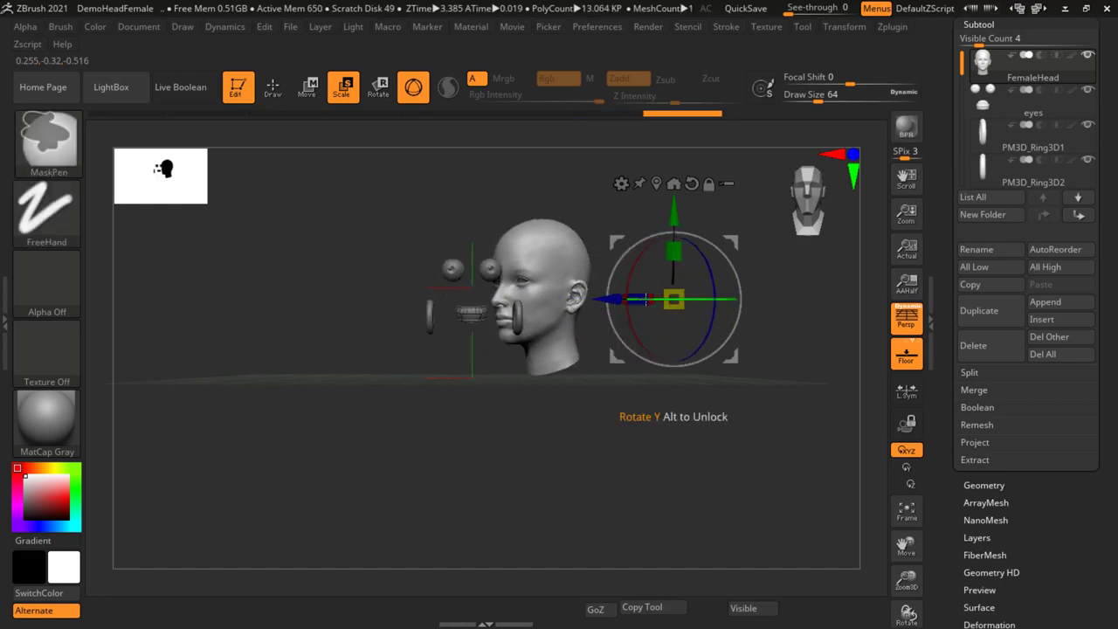
pyautogui.hotkey('ctrl', 'z')
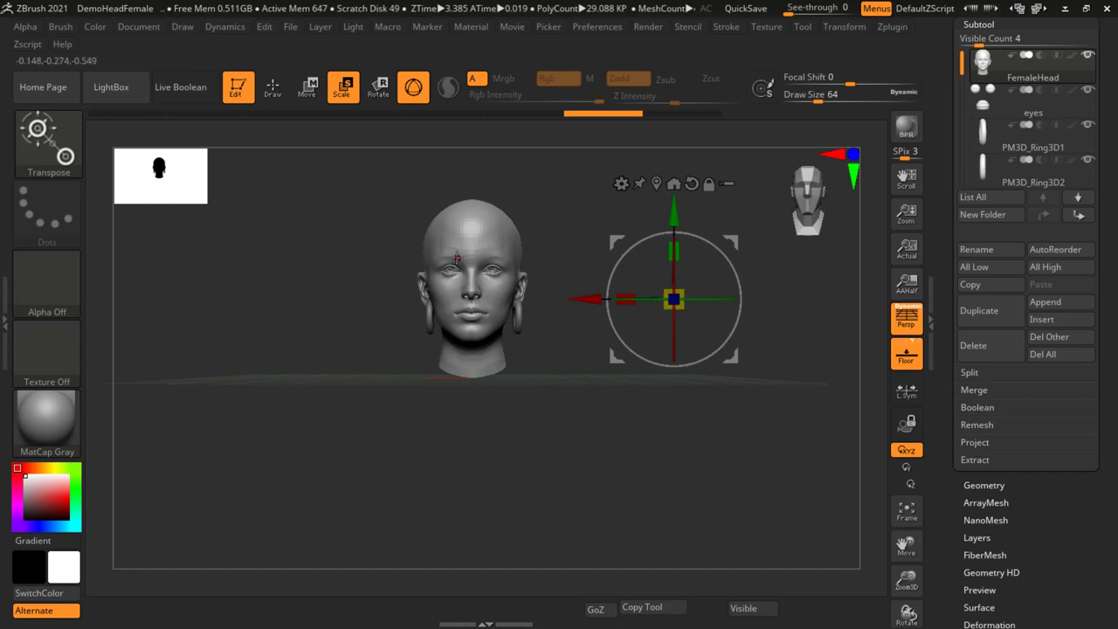
pyautogui.press('alt')
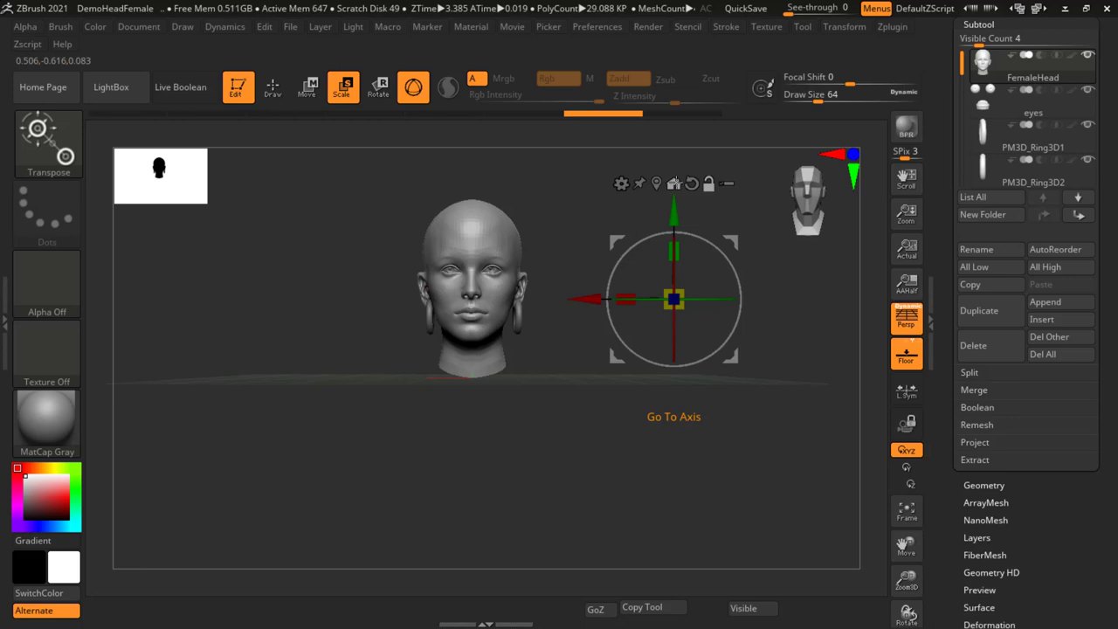
# Snap the pivot to the head's centre and undo a trial Y rotation.
pyautogui.click(674, 182)
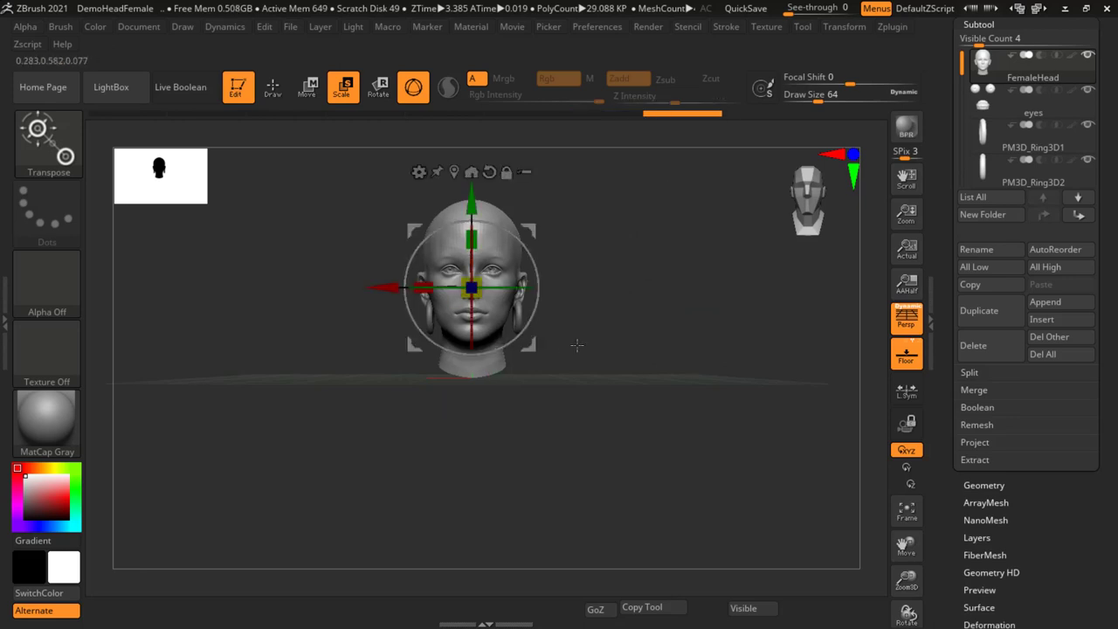
pyautogui.moveTo(507, 288); pyautogui.dragTo(664, 285)
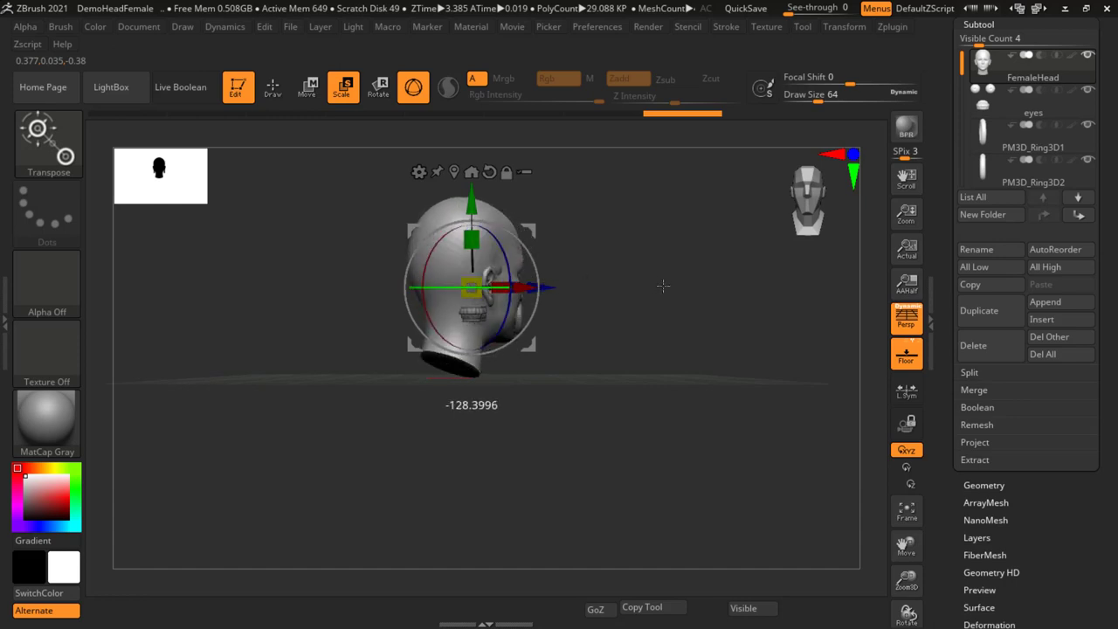
pyautogui.hotkey('ctrl', 'z')
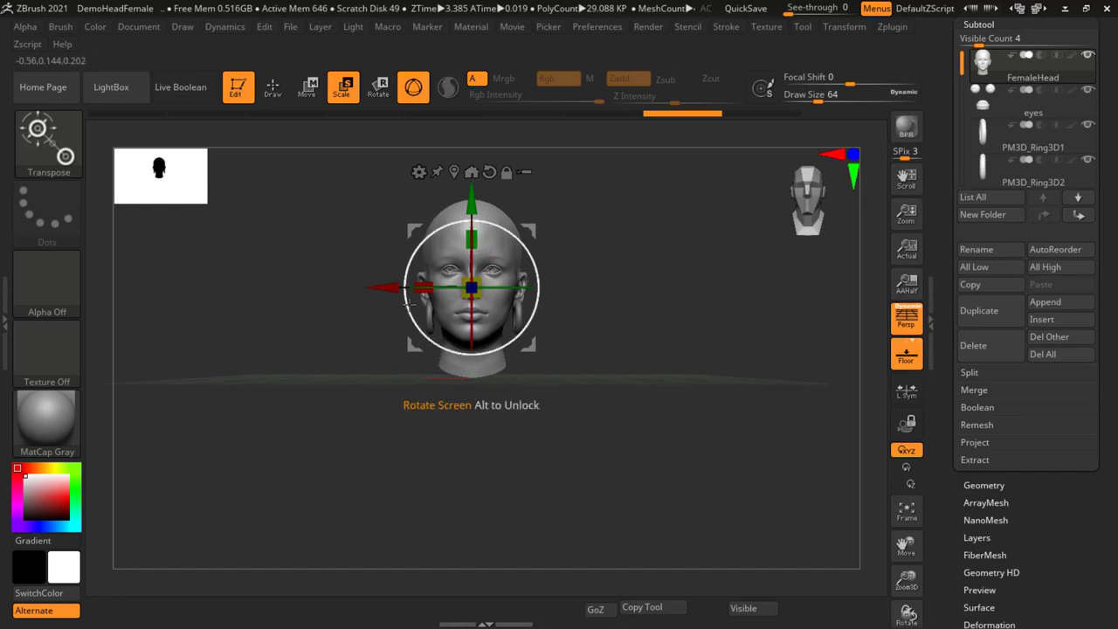
# Shift the pivot left off the head, undo a forward tilt, and recentre the pivot.
pyautogui.keyDown('alt'); pyautogui.moveTo(392, 288); pyautogui.dragTo(185, 290); pyautogui.keyUp('alt')
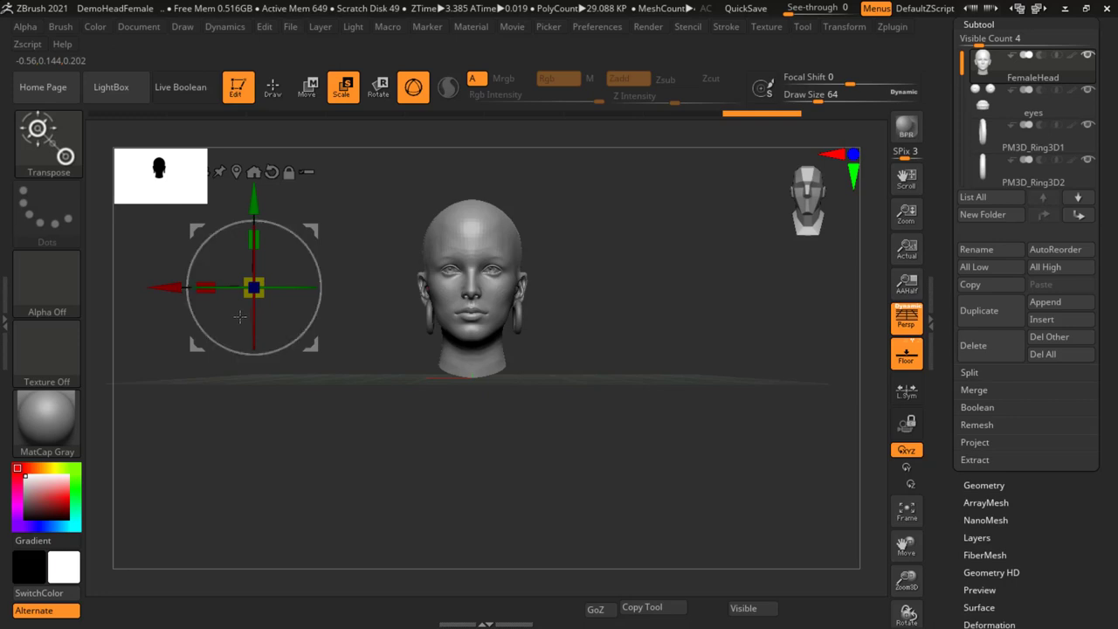
pyautogui.moveTo(292, 287); pyautogui.dragTo(263, 288)
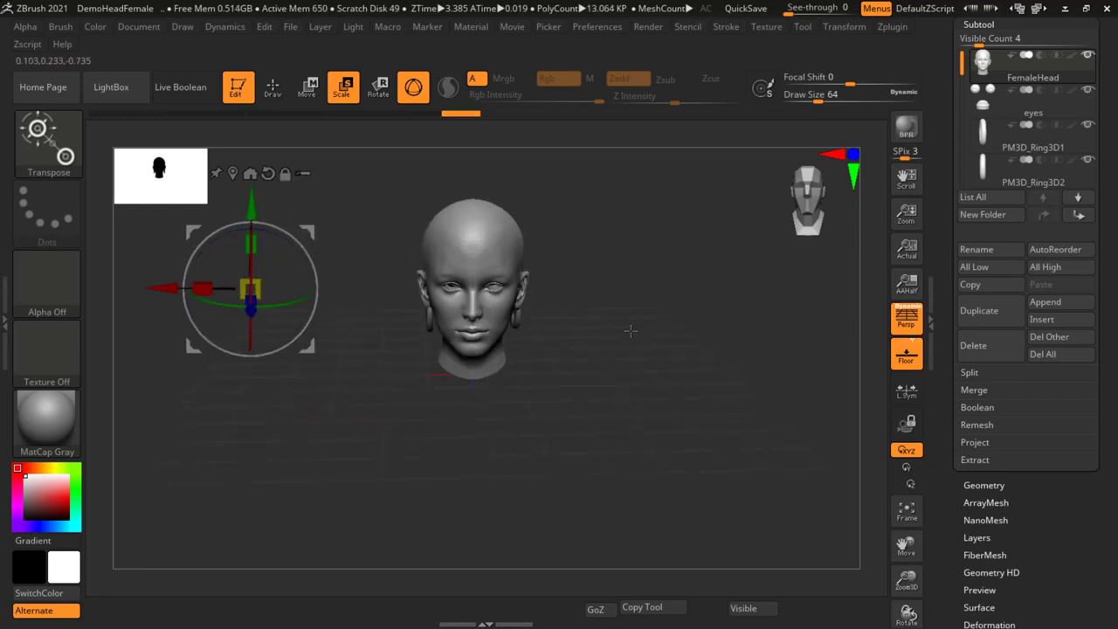
pyautogui.moveTo(629, 327); pyautogui.dragTo(645, 373)
pyautogui.moveTo(289, 358); pyautogui.dragTo(254, 361)
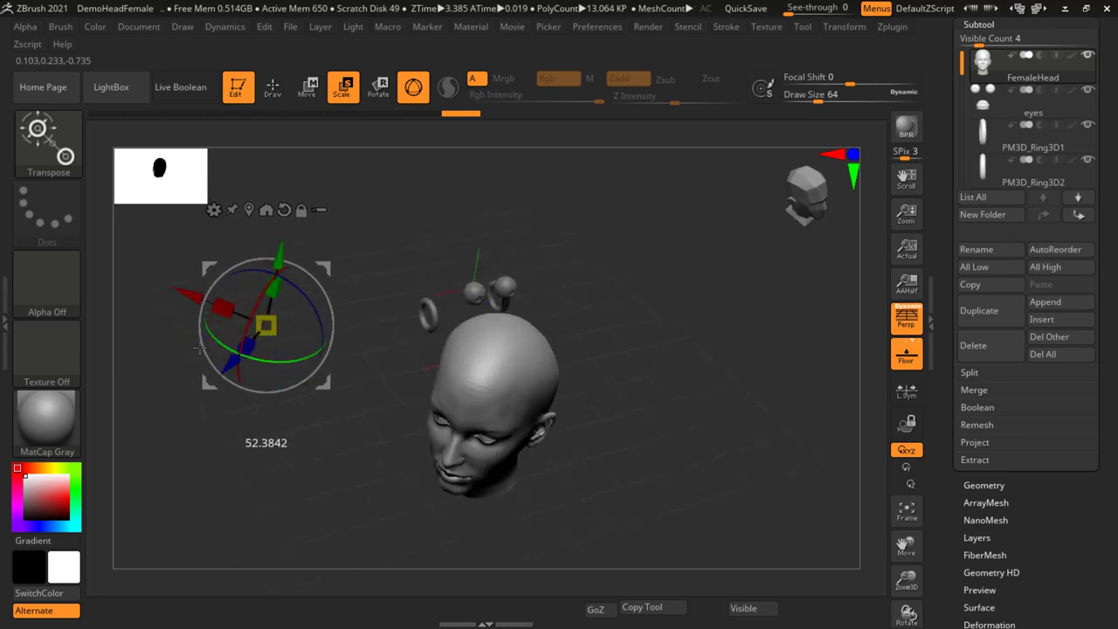
pyautogui.hotkey('ctrl', 'z')
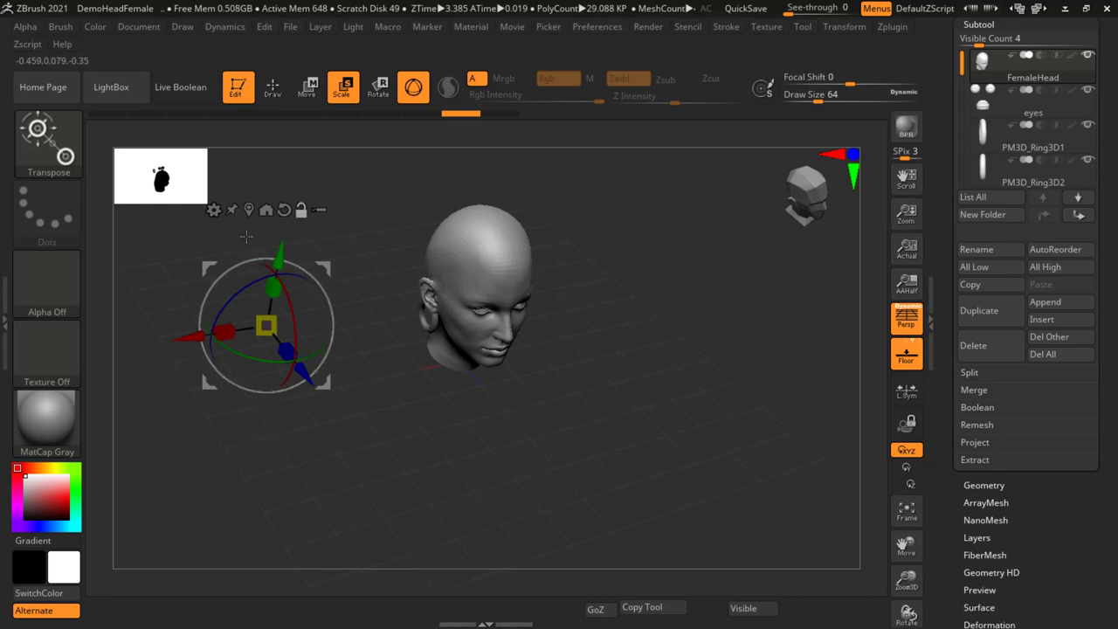
pyautogui.click(265, 210)
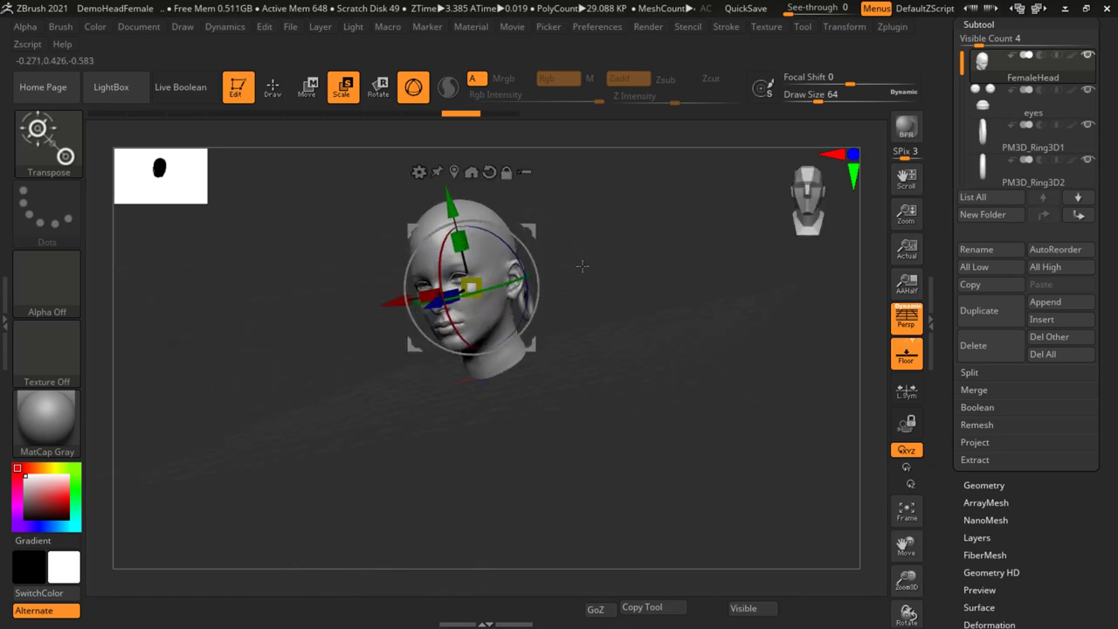
pyautogui.moveTo(633, 329)
pyautogui.mouseDown()
pyautogui.moveTo(602, 288)
pyautogui.moveTo(524, 319)
pyautogui.mouseUp()
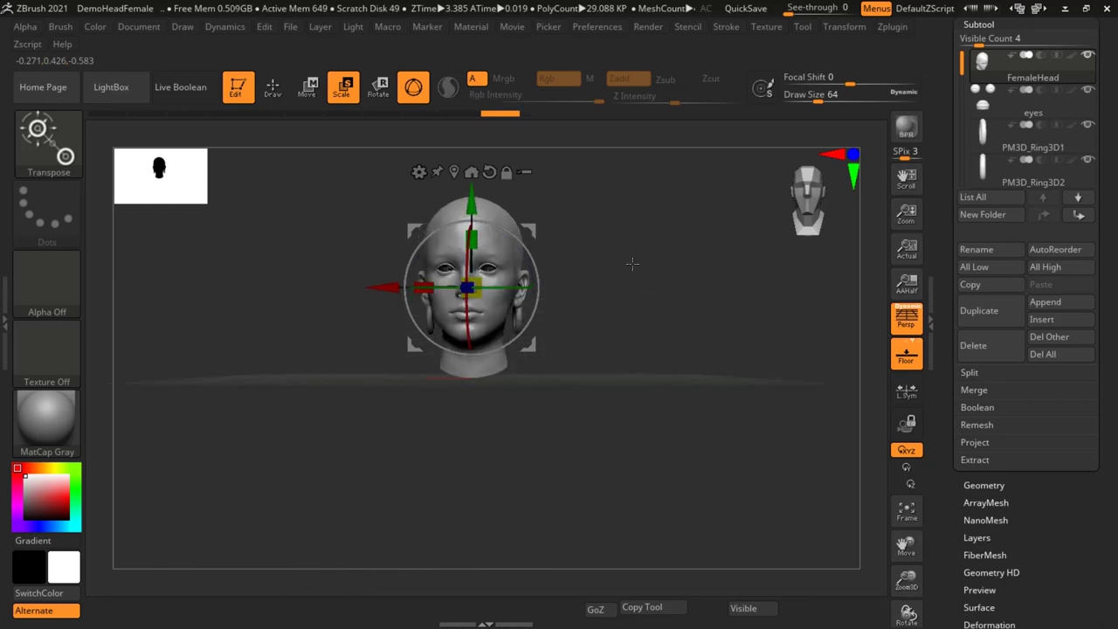
# Turn the head sideways around its vertical axis and view it from the side.
pyautogui.moveTo(520, 310)
pyautogui.mouseDown()
pyautogui.moveTo(628, 242)
pyautogui.moveTo(641, 337)
pyautogui.moveTo(646, 284)
pyautogui.moveTo(621, 342)
pyautogui.mouseUp()
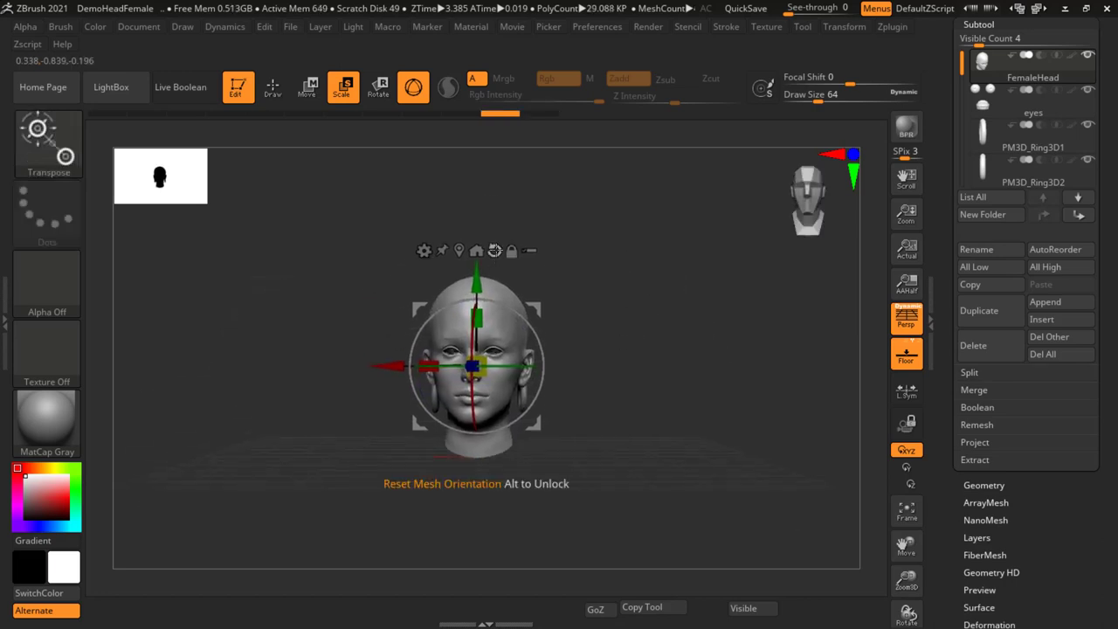
pyautogui.moveTo(607, 292); pyautogui.dragTo(631, 273)
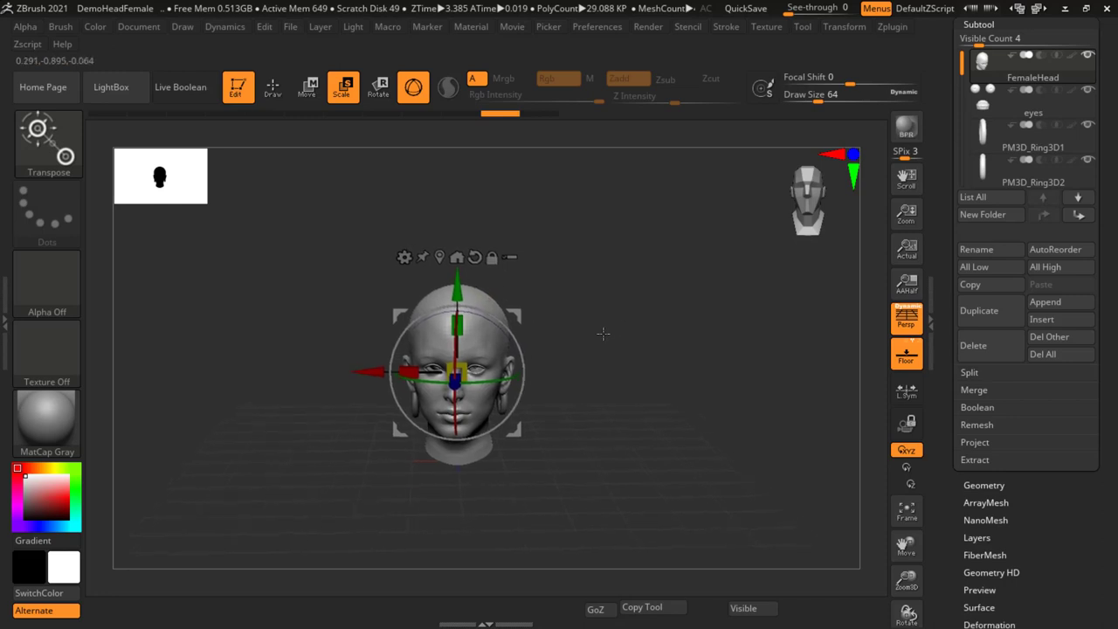
pyautogui.moveTo(634, 320)
pyautogui.mouseDown()
pyautogui.moveTo(627, 301)
pyautogui.moveTo(637, 311)
pyautogui.mouseUp()
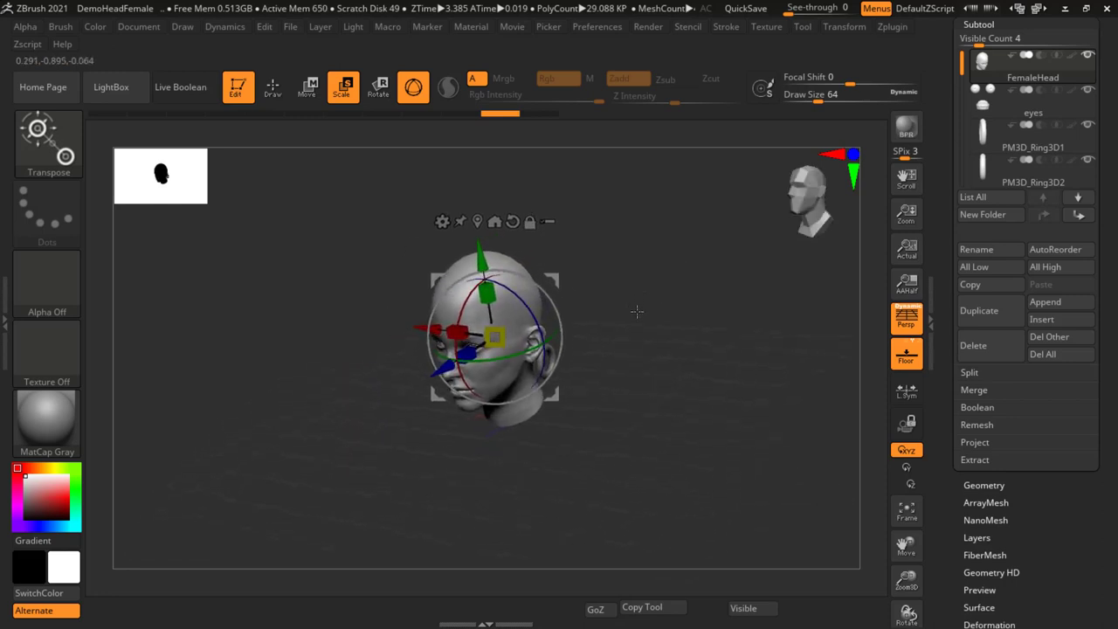
# Snap the pivot, aligned to the surface, onto the crown and then down to the chin.
pyautogui.click(516, 259)
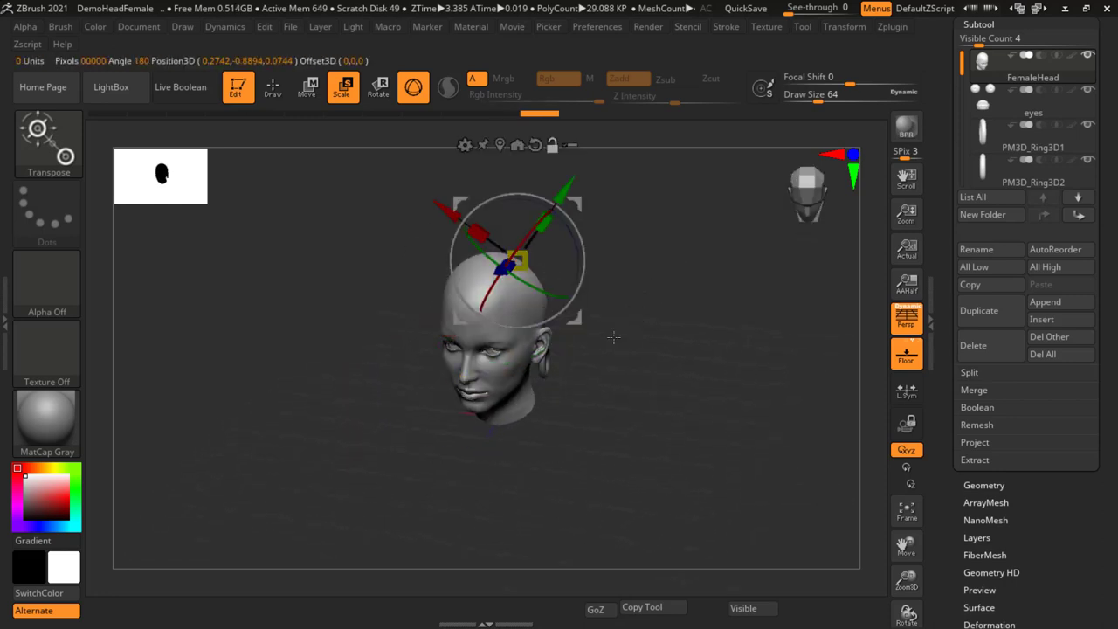
pyautogui.moveTo(629, 337)
pyautogui.mouseDown()
pyautogui.moveTo(679, 333)
pyautogui.moveTo(674, 389)
pyautogui.mouseUp()
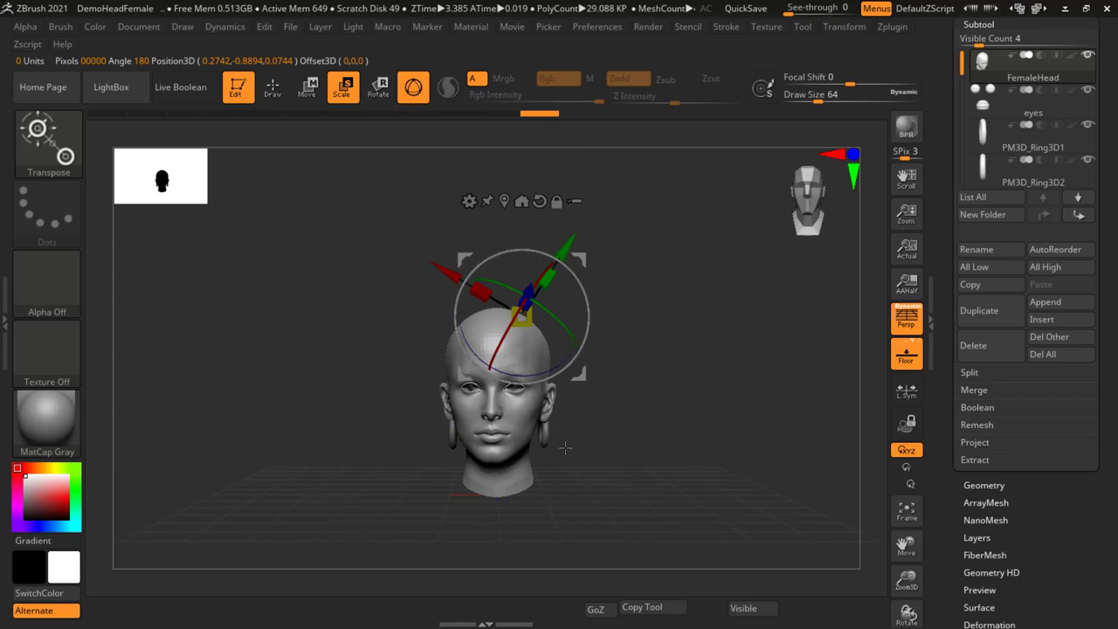
pyautogui.click(472, 478)
pyautogui.moveTo(603, 432); pyautogui.dragTo(598, 473)
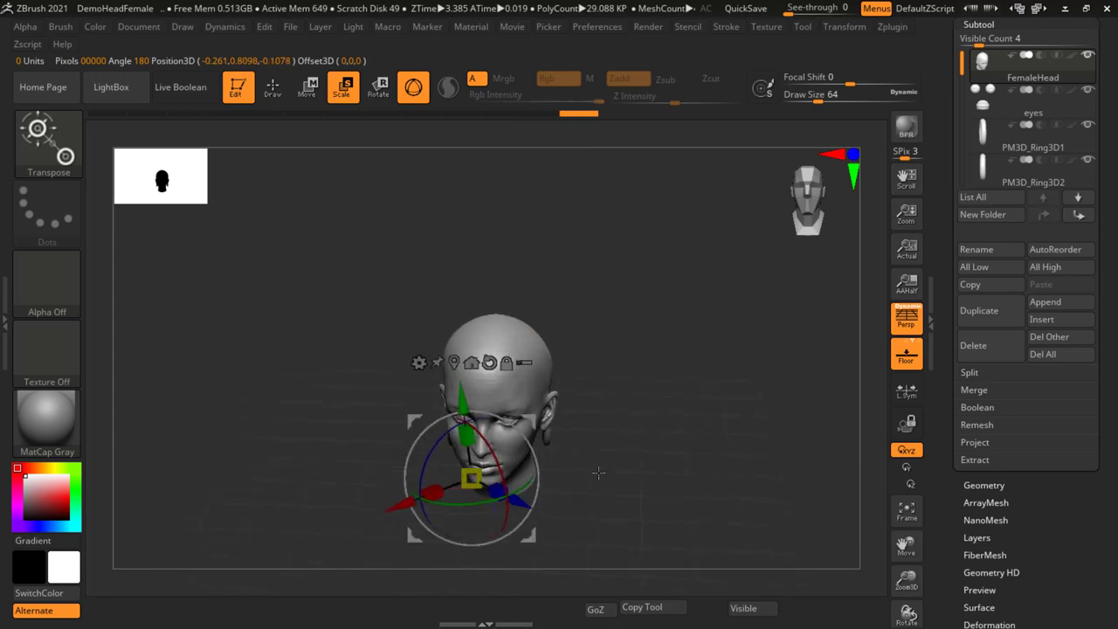
# Reset the chin pivot's axes to the screen and snap to front view, undoing test rotations.
pyautogui.moveTo(502, 469)
pyautogui.mouseDown()
pyautogui.moveTo(493, 454)
pyautogui.moveTo(433, 455)
pyautogui.moveTo(524, 472)
pyautogui.mouseUp()
pyautogui.hotkey('ctrl', 'z')
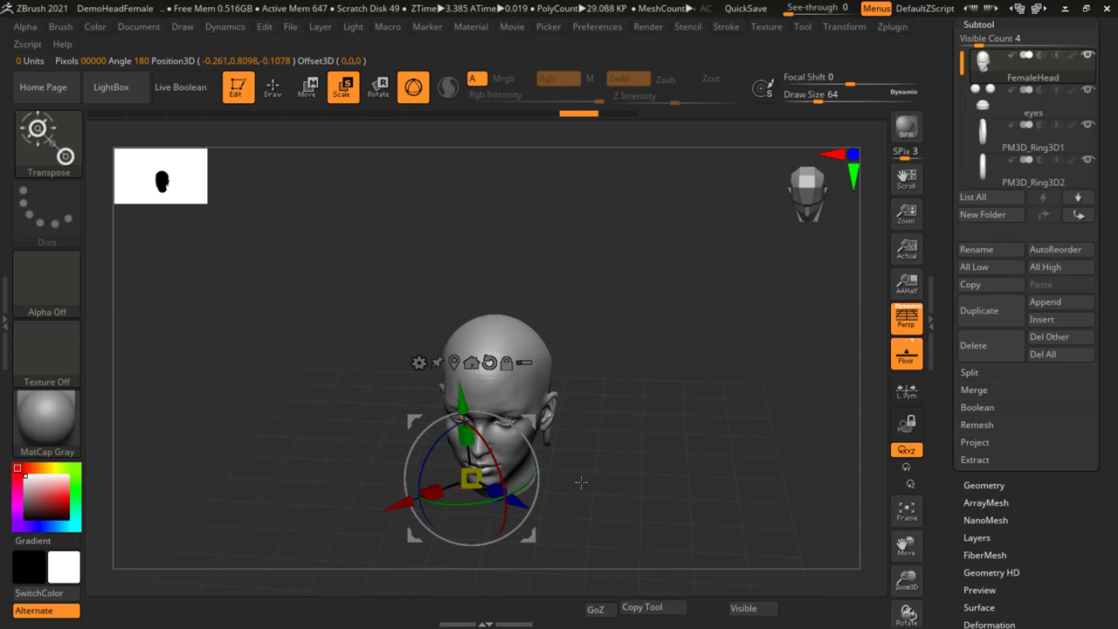
pyautogui.keyDown('alt'); pyautogui.moveTo(650, 437); pyautogui.dragTo(653, 398); pyautogui.keyUp('alt')
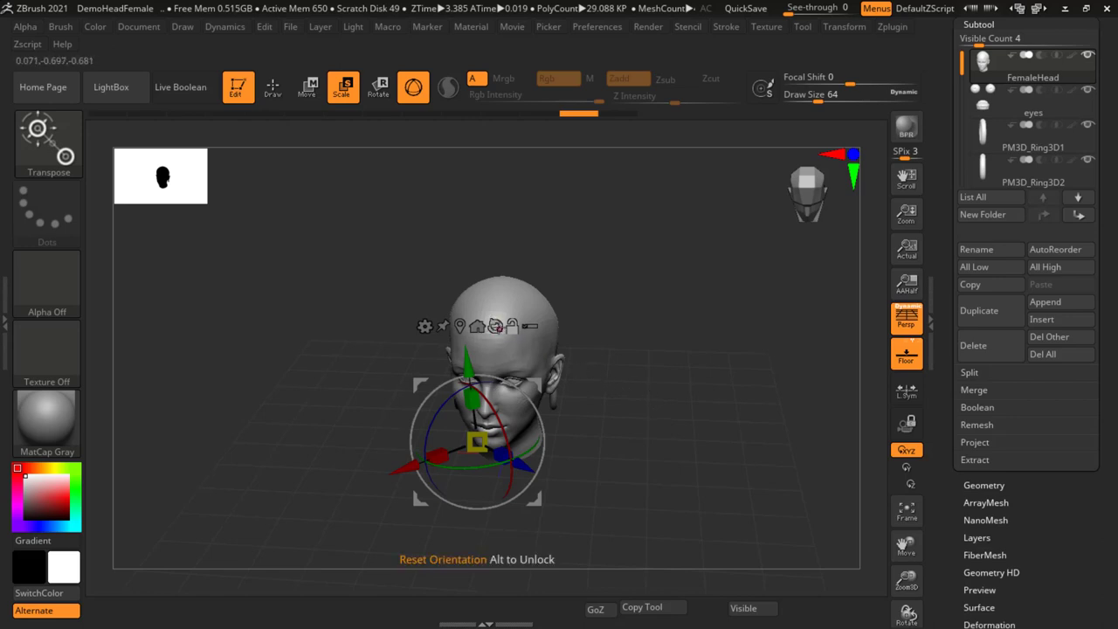
pyautogui.click(495, 326)
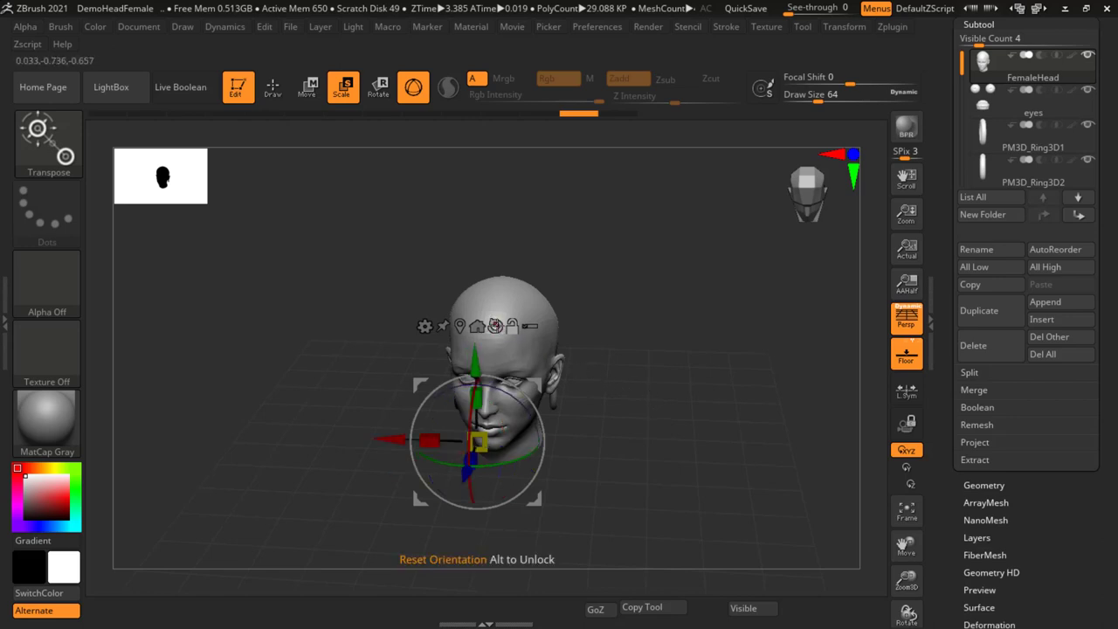
pyautogui.moveTo(650, 403)
pyautogui.keyDown('shift'); pyautogui.mouseDown()
pyautogui.moveTo(649, 393)
pyautogui.moveTo(680, 425)
pyautogui.moveTo(681, 410)
pyautogui.mouseUp(); pyautogui.keyUp('shift')
pyautogui.press('space')
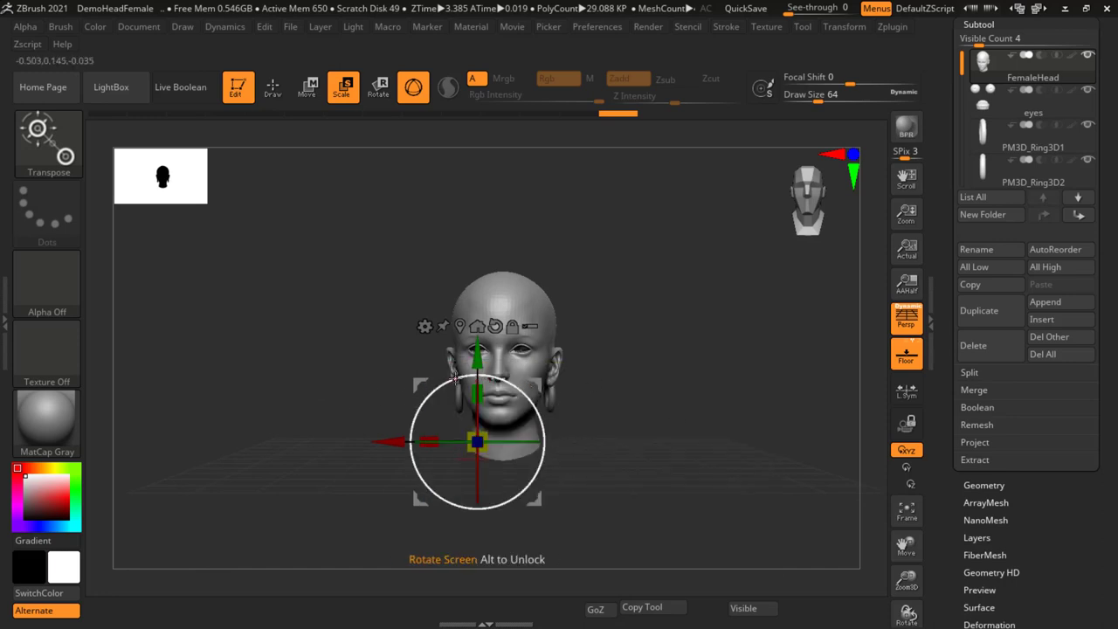
pyautogui.moveTo(453, 378); pyautogui.dragTo(489, 410)
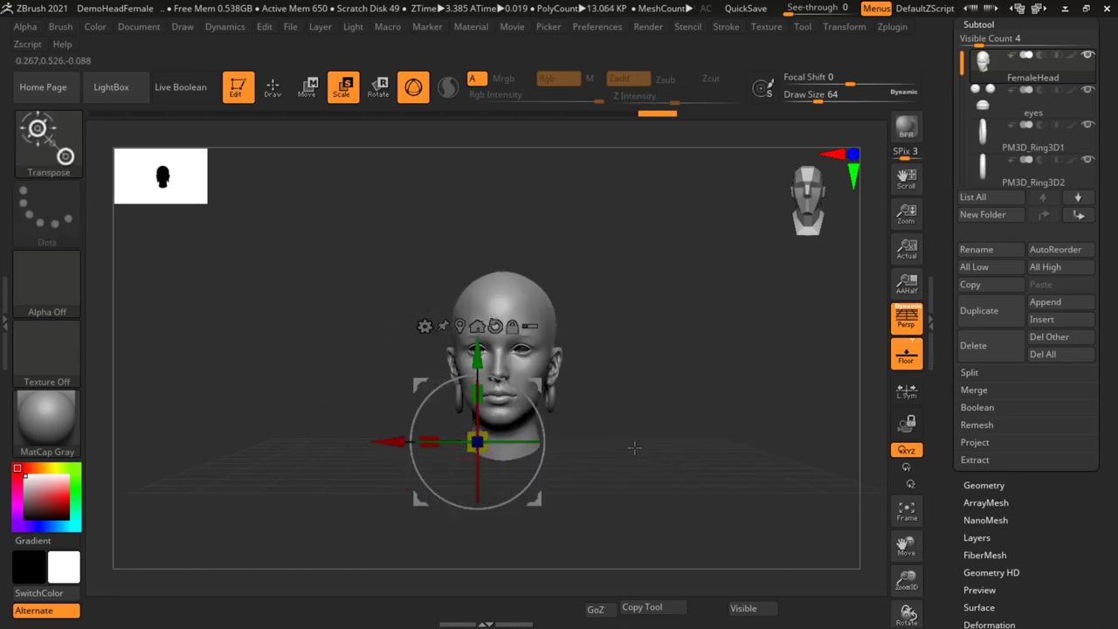
pyautogui.hotkey('ctrl', 'z')
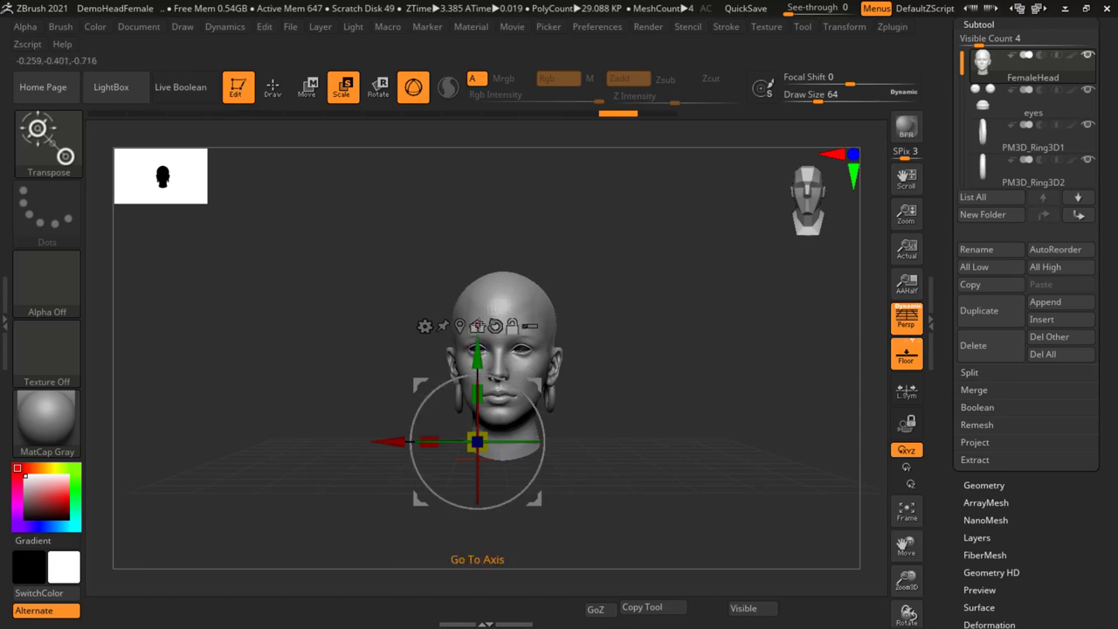
# Move the pivot right and up off the head, then send it home to the head's centre.
pyautogui.click(477, 326)
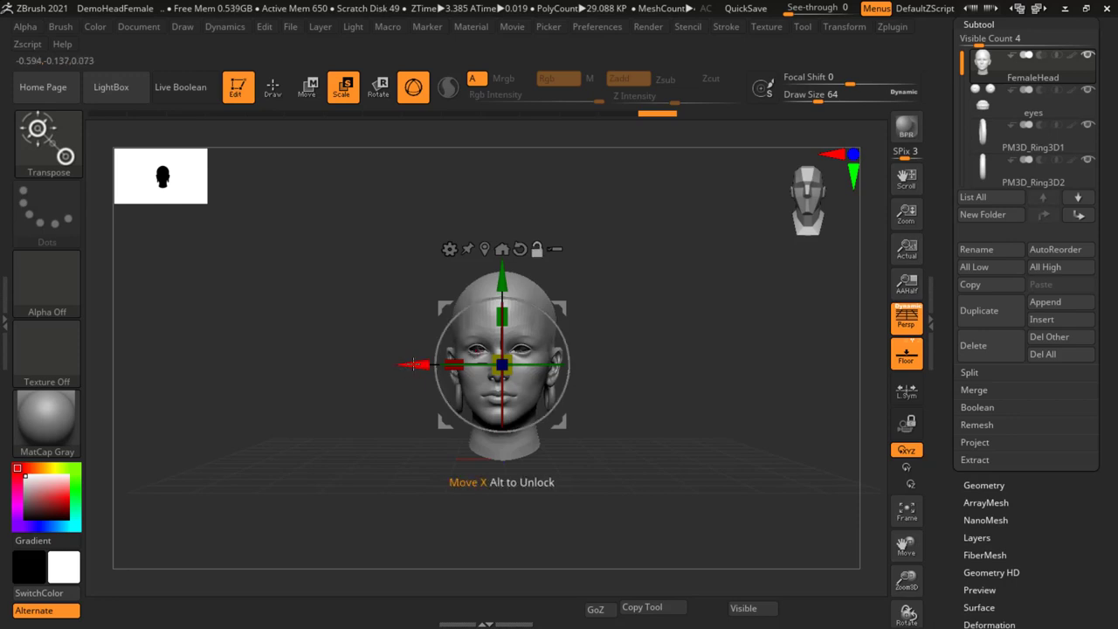
pyautogui.keyDown('alt'); pyautogui.moveTo(415, 365); pyautogui.dragTo(588, 365); pyautogui.keyUp('alt')
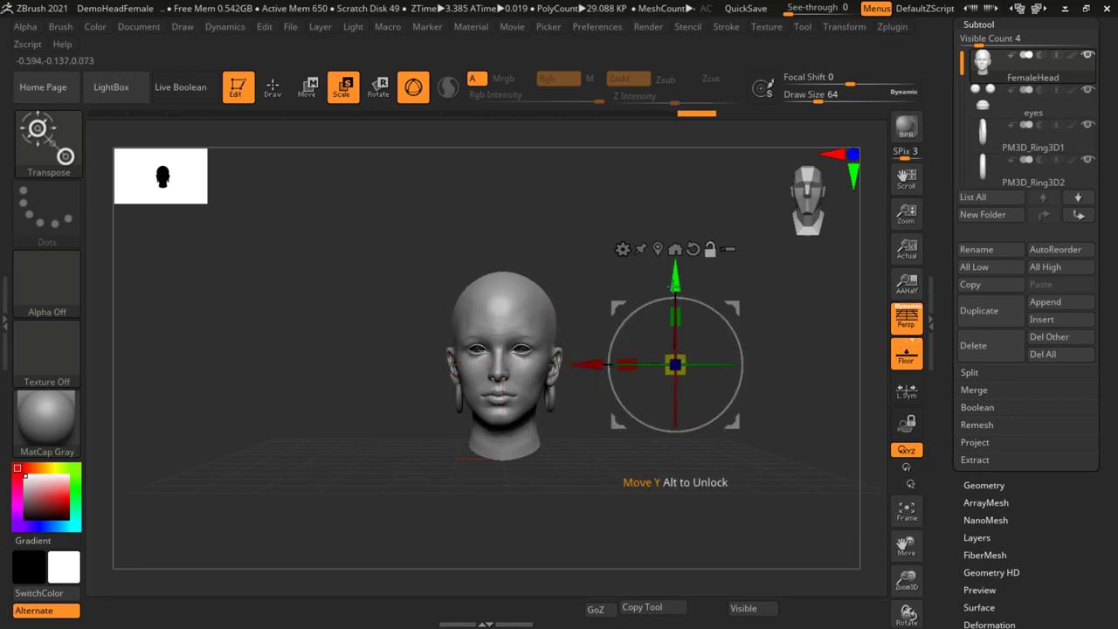
pyautogui.keyDown('alt'); pyautogui.moveTo(674, 284); pyautogui.dragTo(674, 197); pyautogui.keyUp('alt')
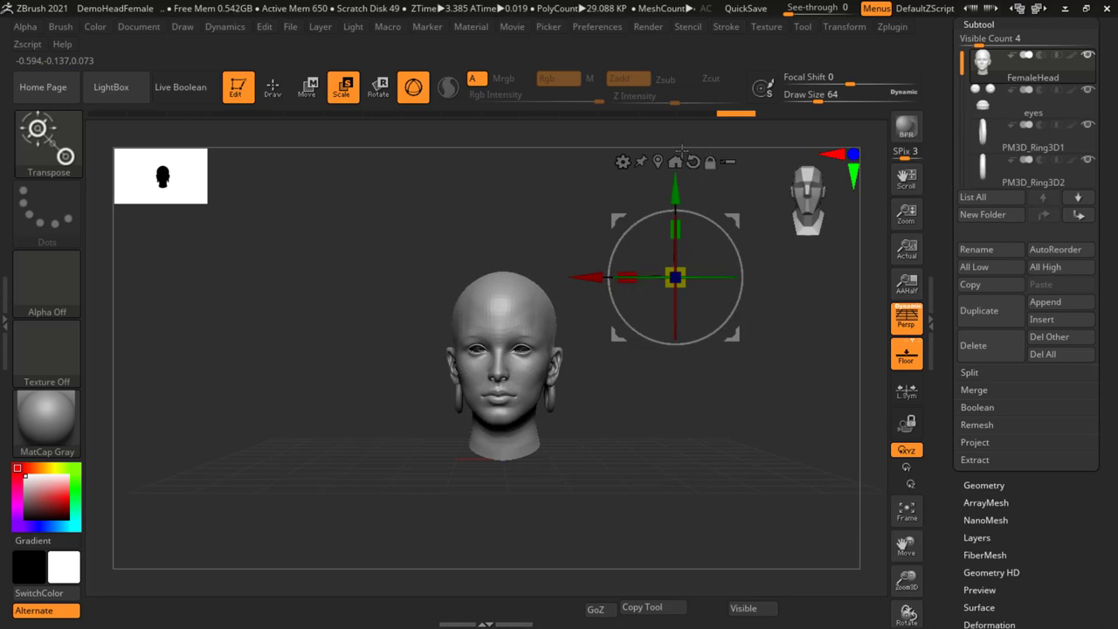
pyautogui.click(675, 161)
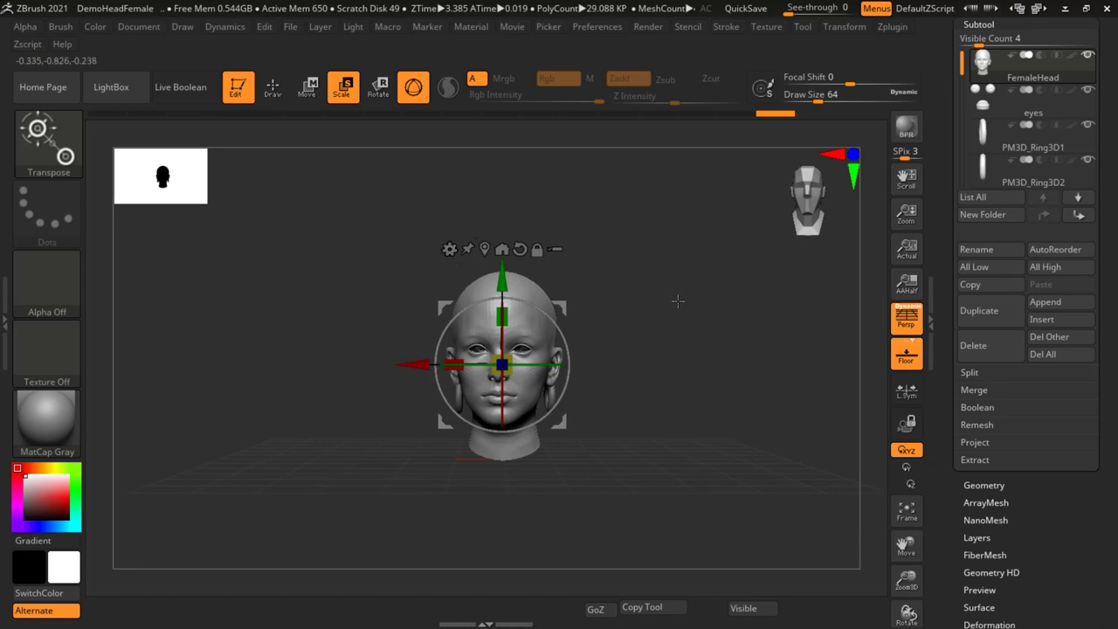
pyautogui.moveTo(664, 304)
pyautogui.mouseDown()
pyautogui.moveTo(647, 308)
pyautogui.moveTo(651, 317)
pyautogui.mouseUp()
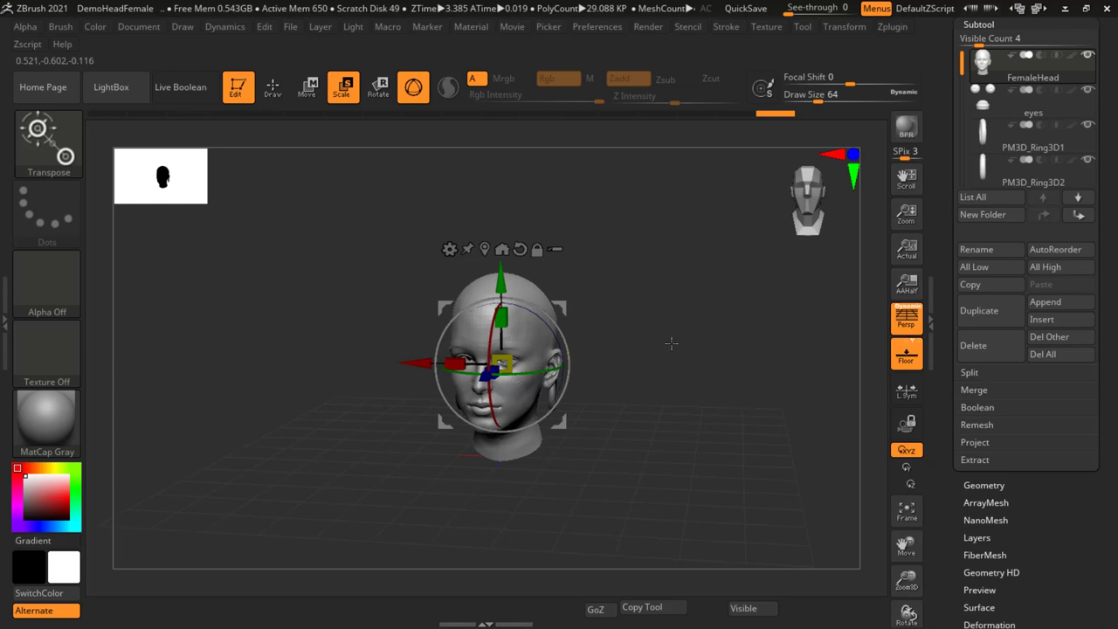
pyautogui.keyDown('shift'); pyautogui.moveTo(671, 343); pyautogui.dragTo(673, 324); pyautogui.keyUp('shift')
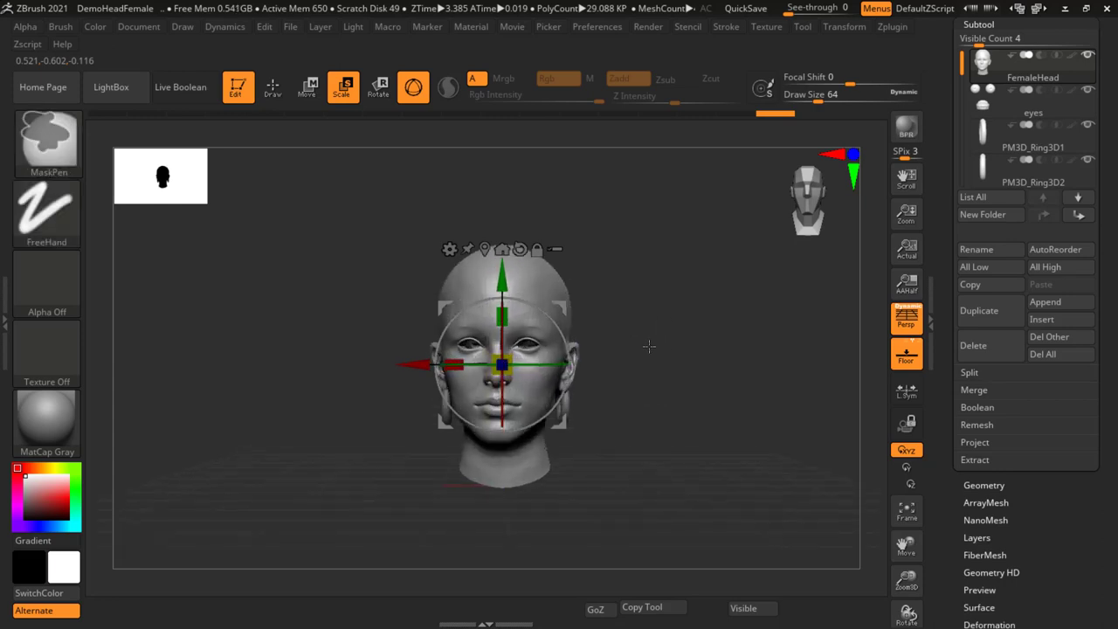
pyautogui.keyDown('ctrl'); pyautogui.moveTo(625, 323); pyautogui.dragTo(645, 372, button='right'); pyautogui.keyUp('ctrl')
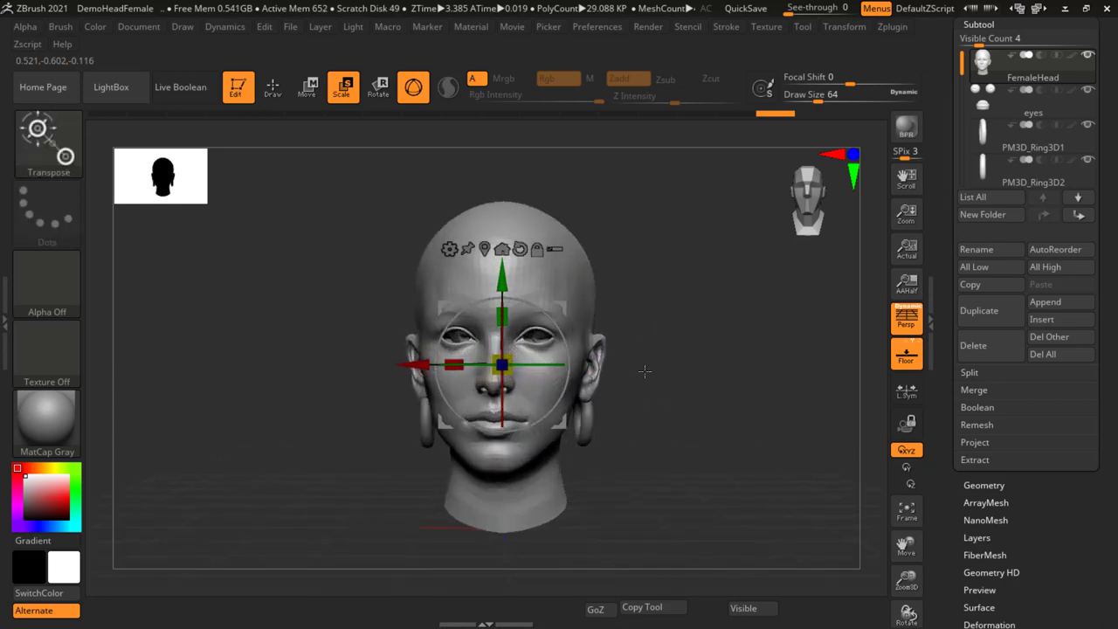